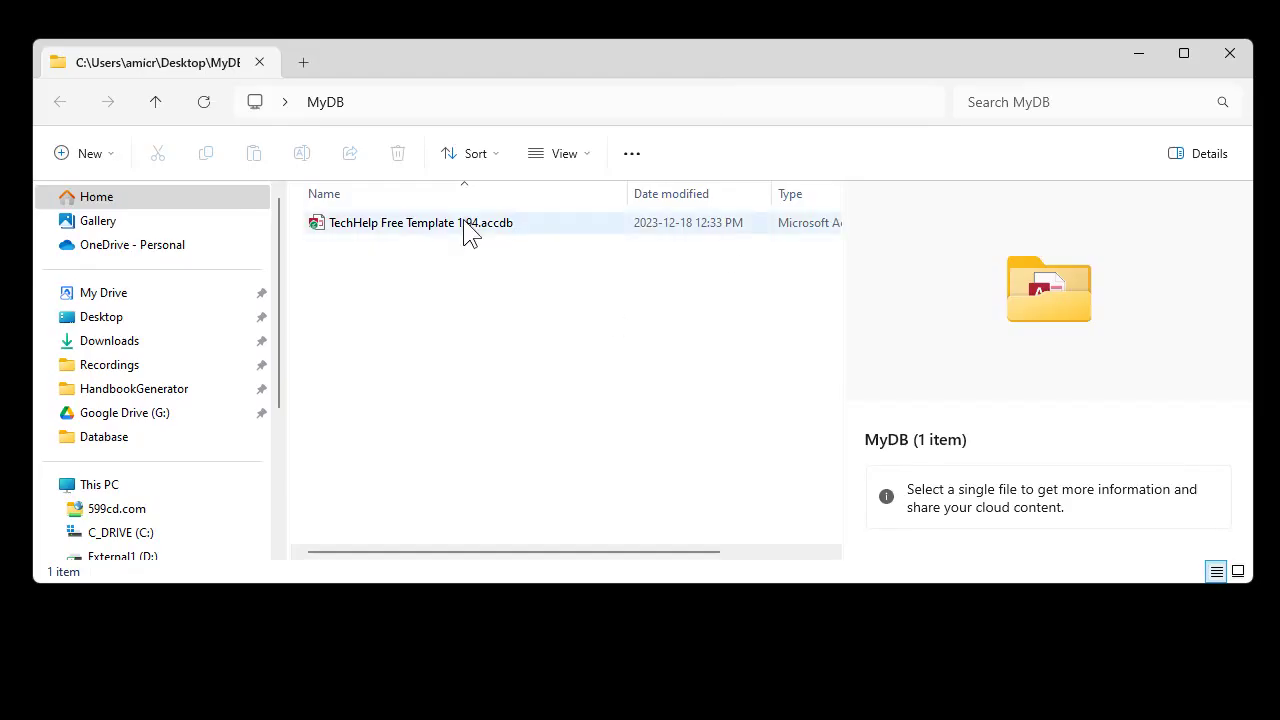
Step: Rename the template database in MyDB to frontend.accdb
left_click(400, 224)
left_click(400, 232)
type("fronten")
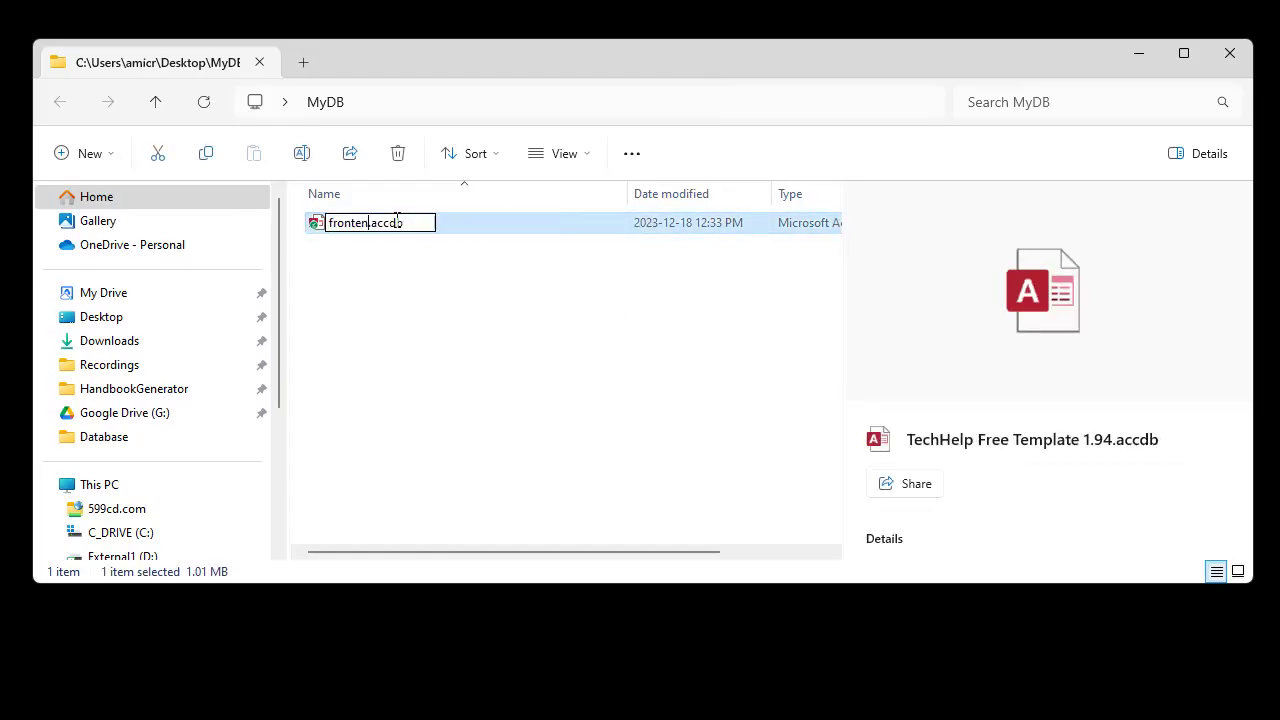
type("d")
key("Return")
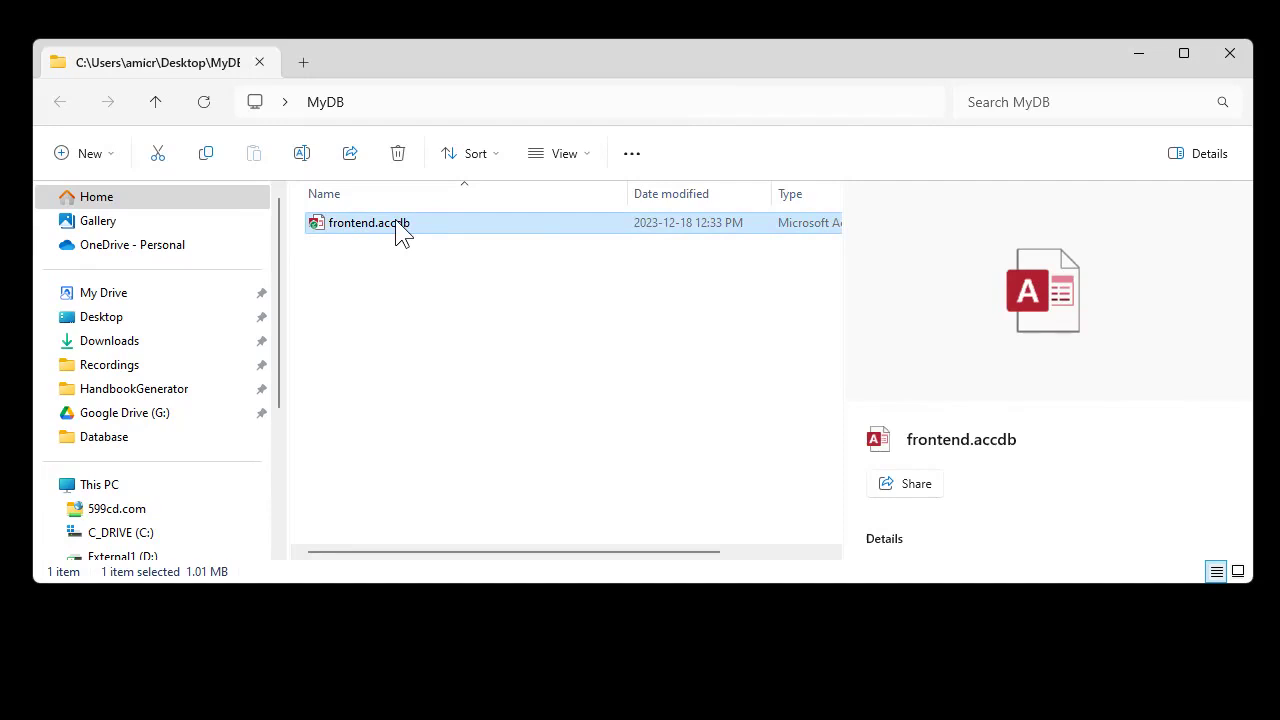
Step: Duplicate frontend.accdb and rename the copy backend.accdb
left_click(412, 308)
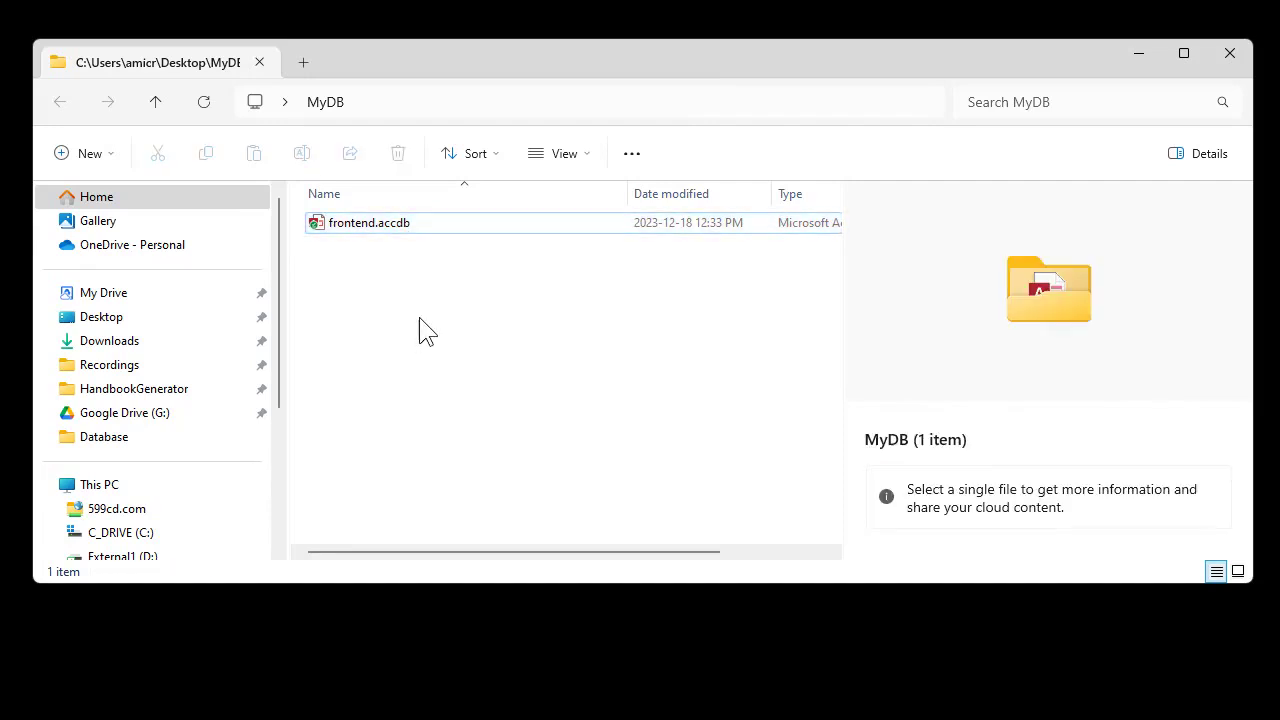
left_click(373, 222)
key("ctrl+c")
left_click(459, 310)
key("ctrl+v")
left_click(374, 244)
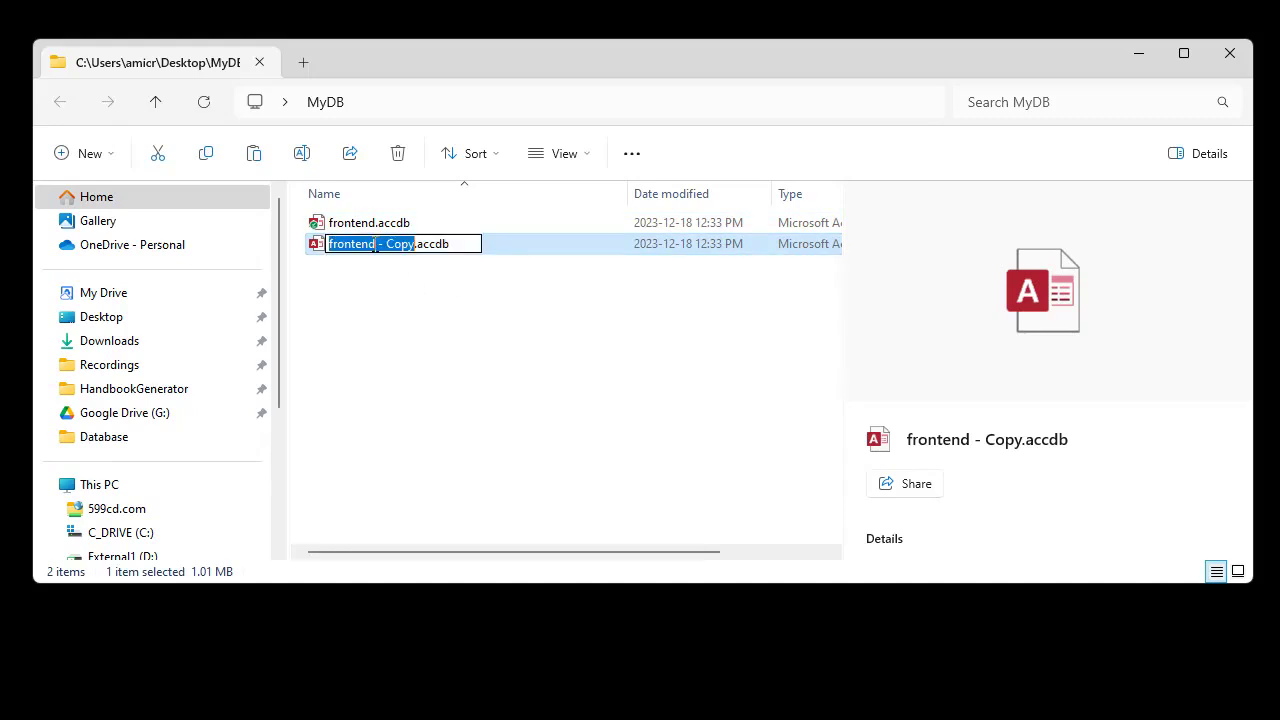
type("backend")
key("Return")
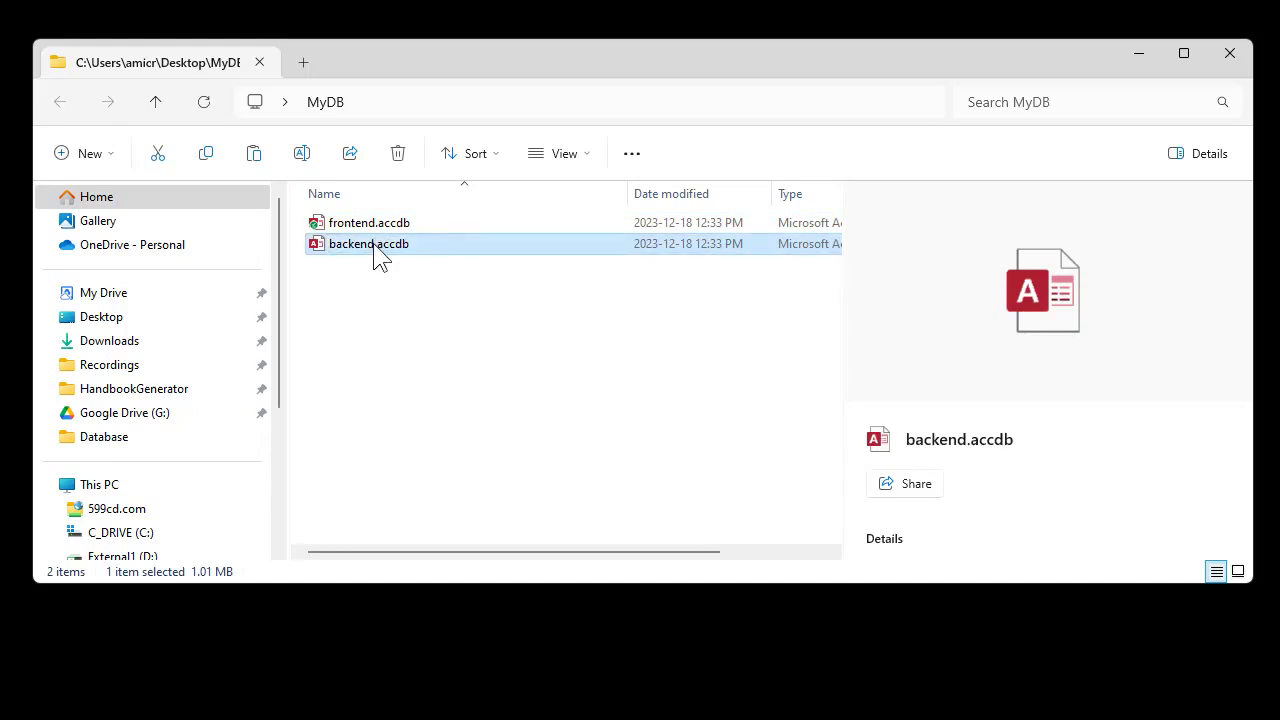
Step: Open backend.accdb, delete every query, form, report, macro and module, then close it
double_click(370, 250)
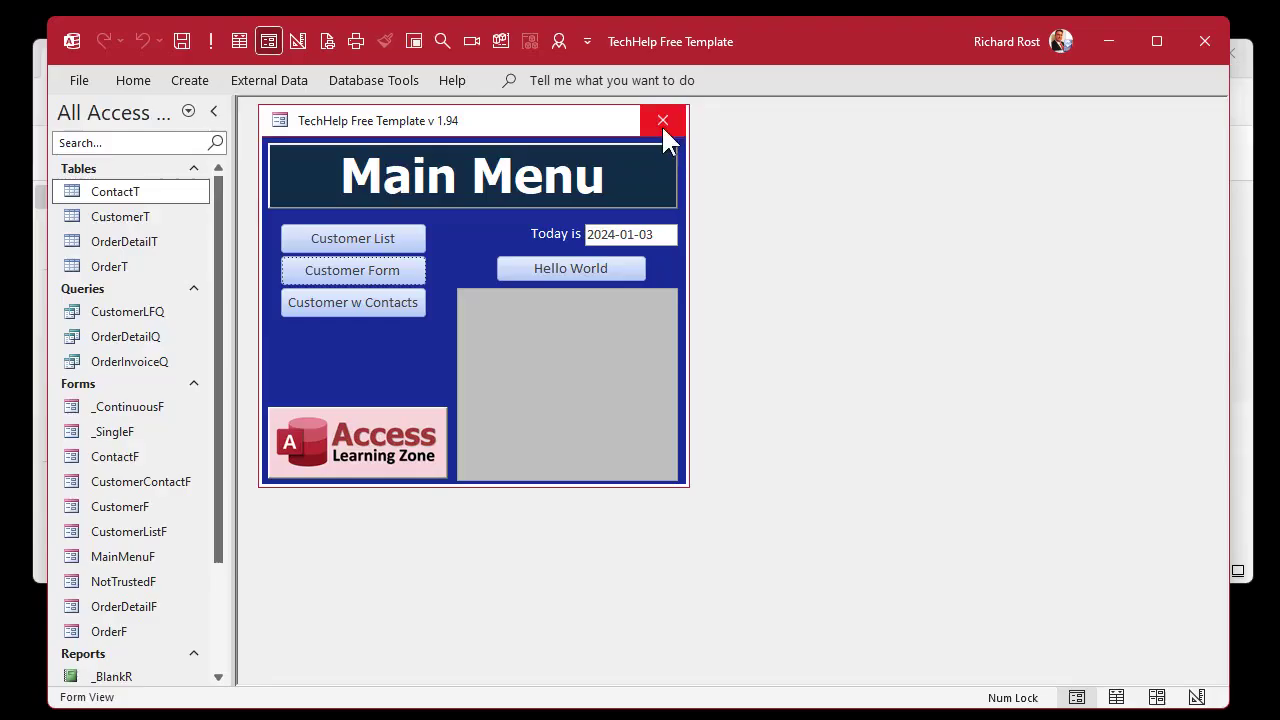
left_click(664, 121)
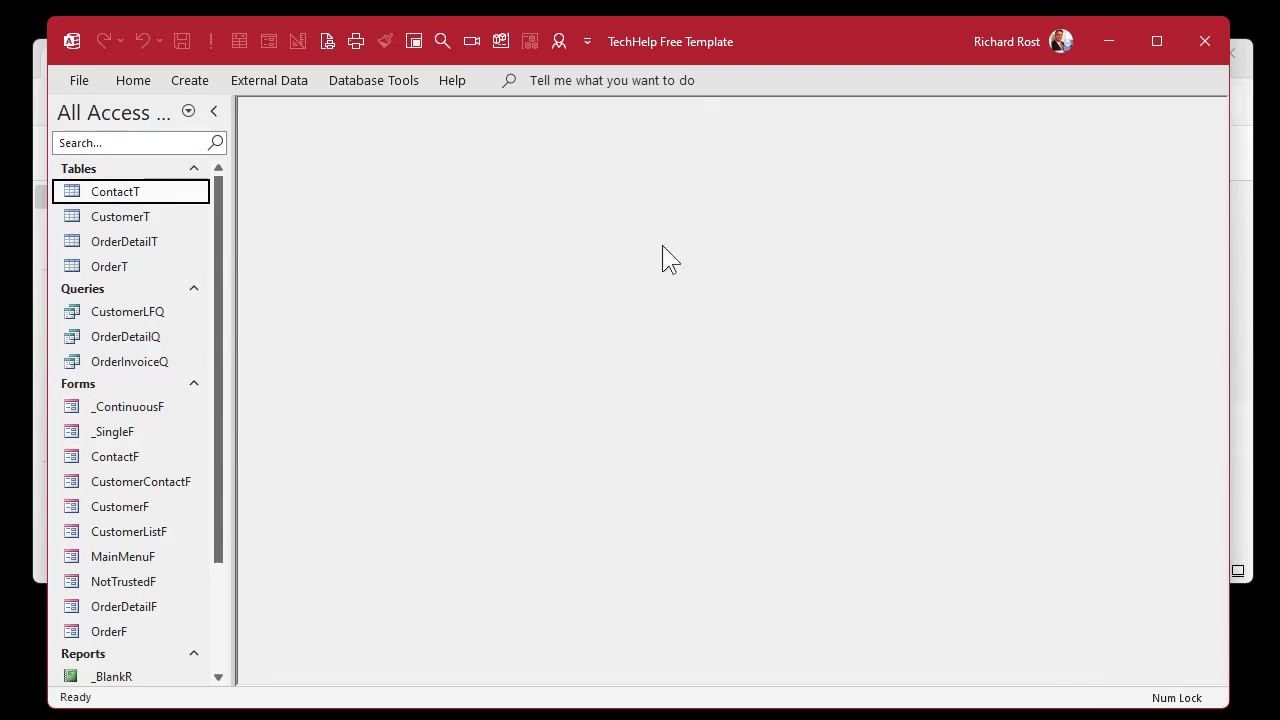
left_click(127, 318)
scroll(122, 327, "down", 3)
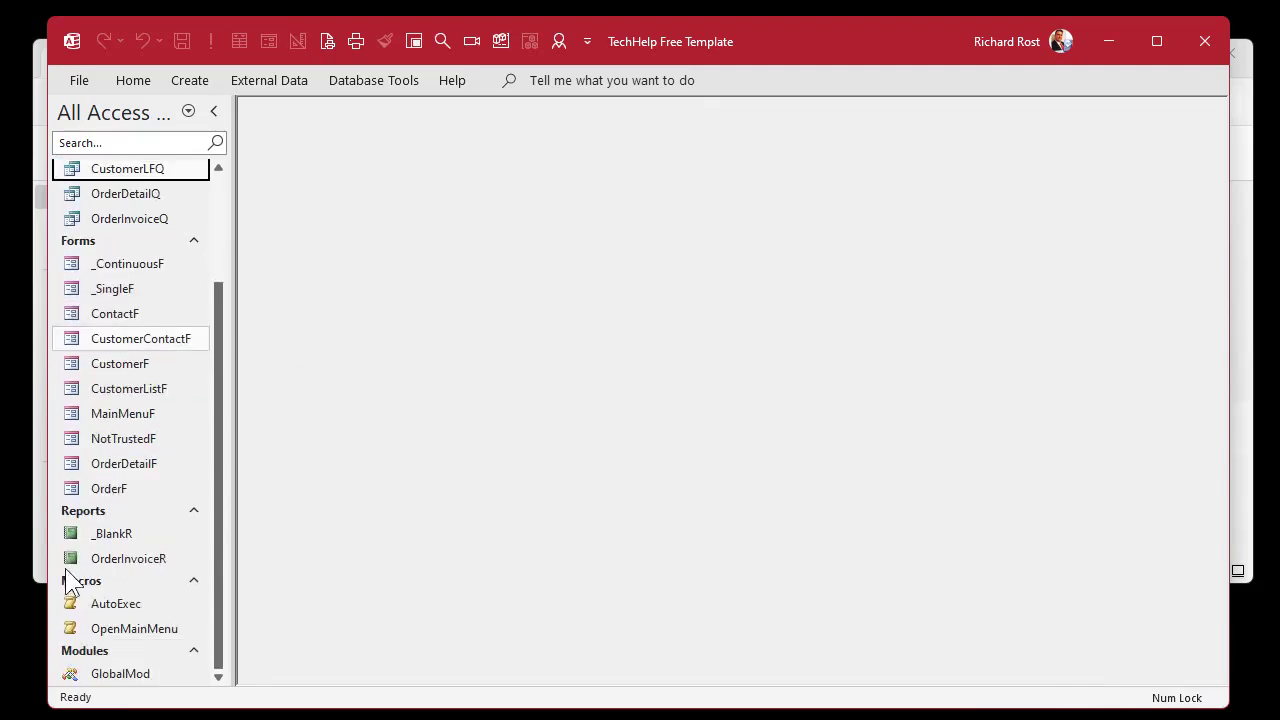
left_click(127, 683, "shift")
key("Delete")
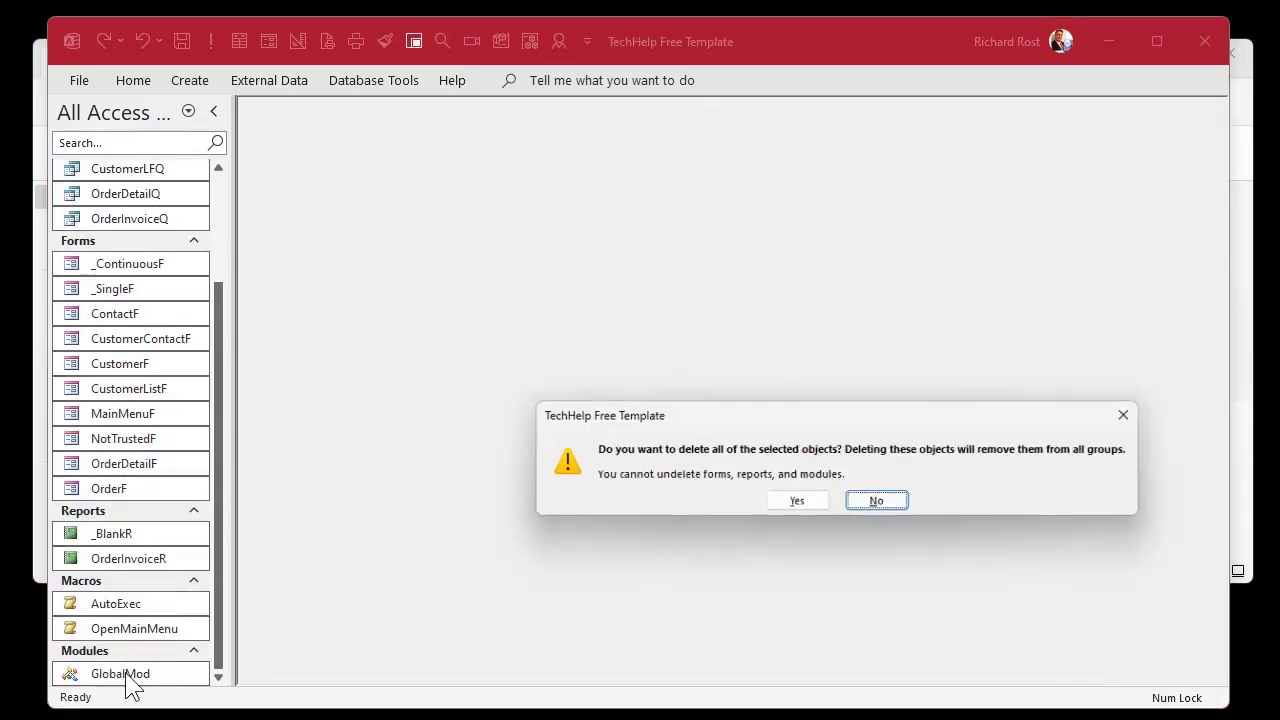
key("y")
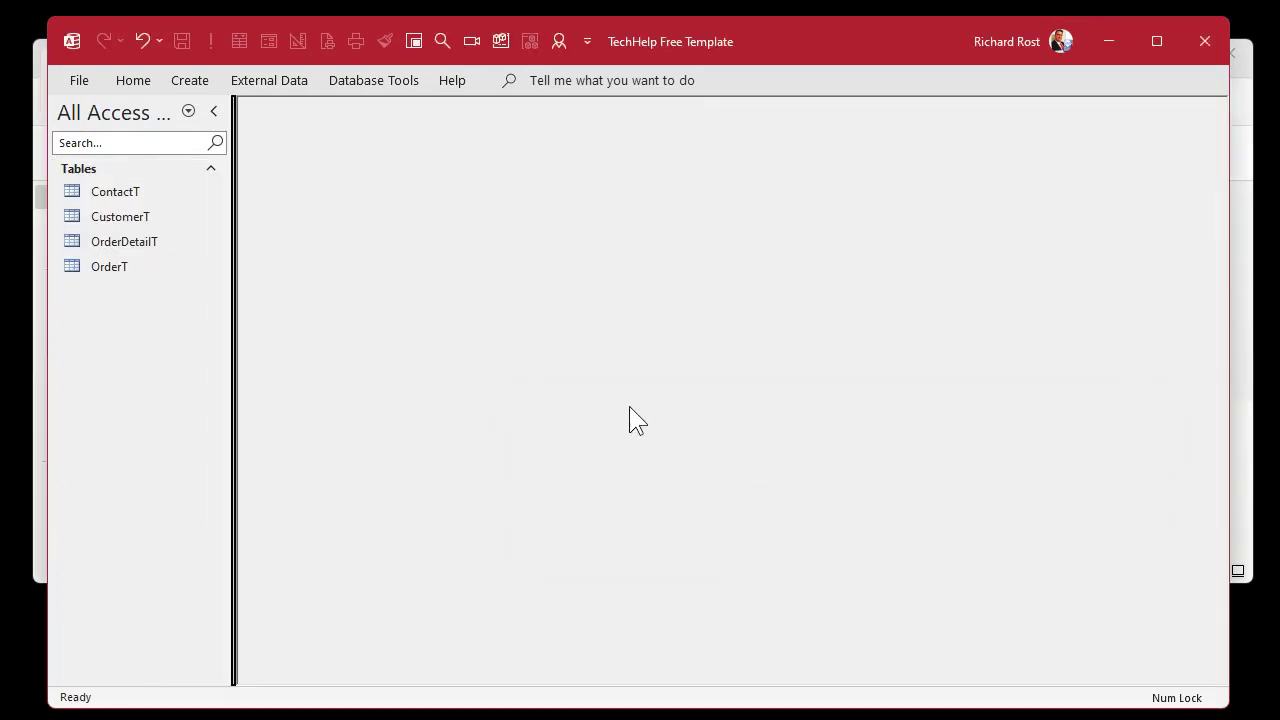
left_click(1210, 41)
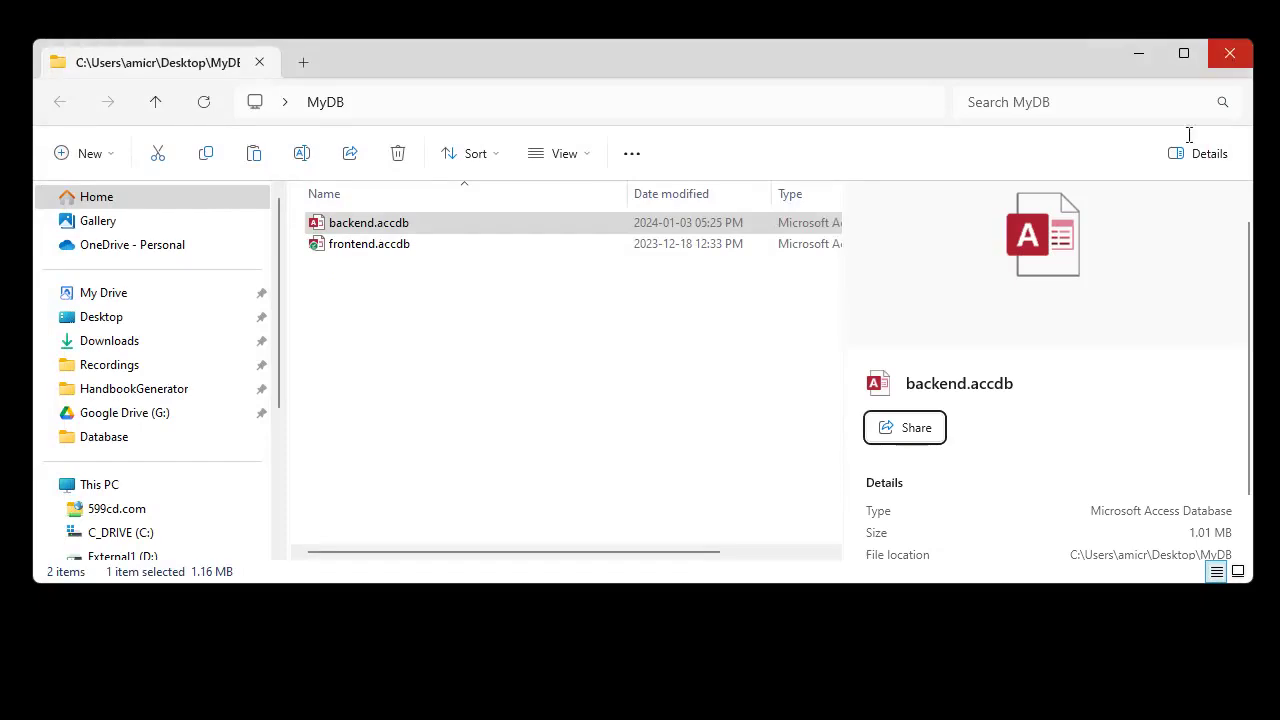
Step: Open frontend.accdb and delete ContactT, CustomerT, OrderDetailT and OrderT with their relationships
double_click(367, 258)
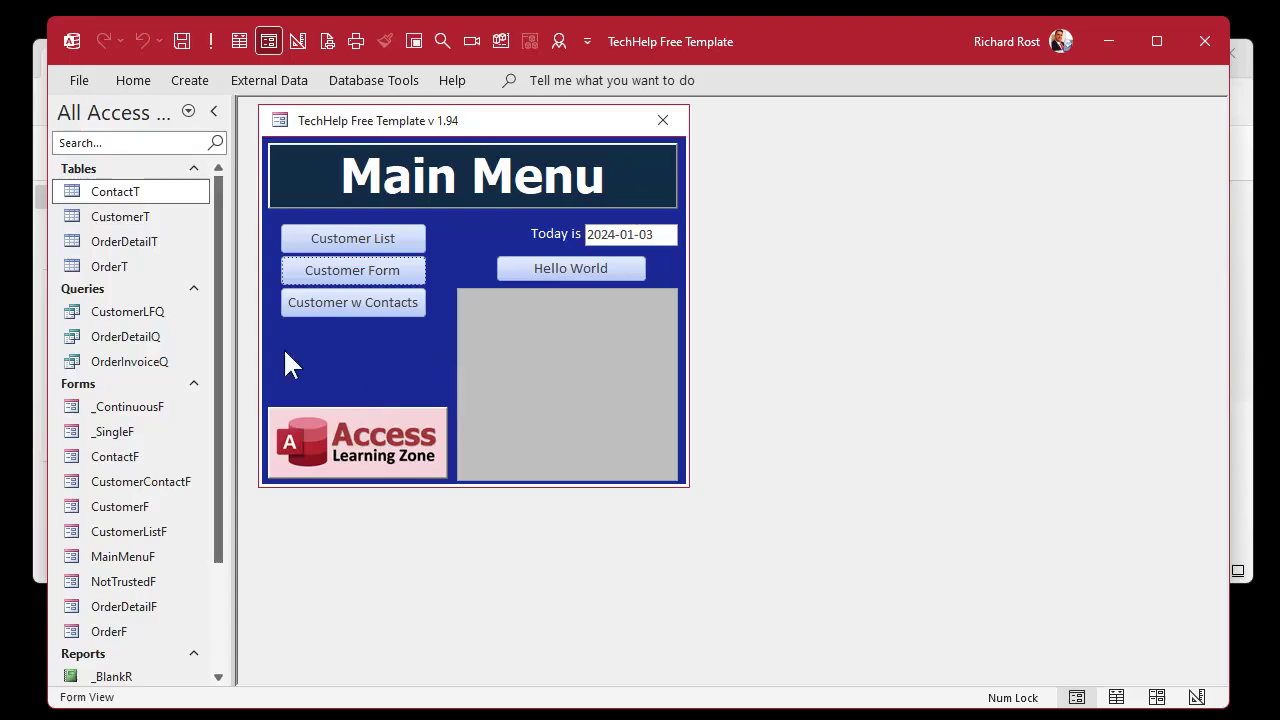
left_click(120, 268, "shift")
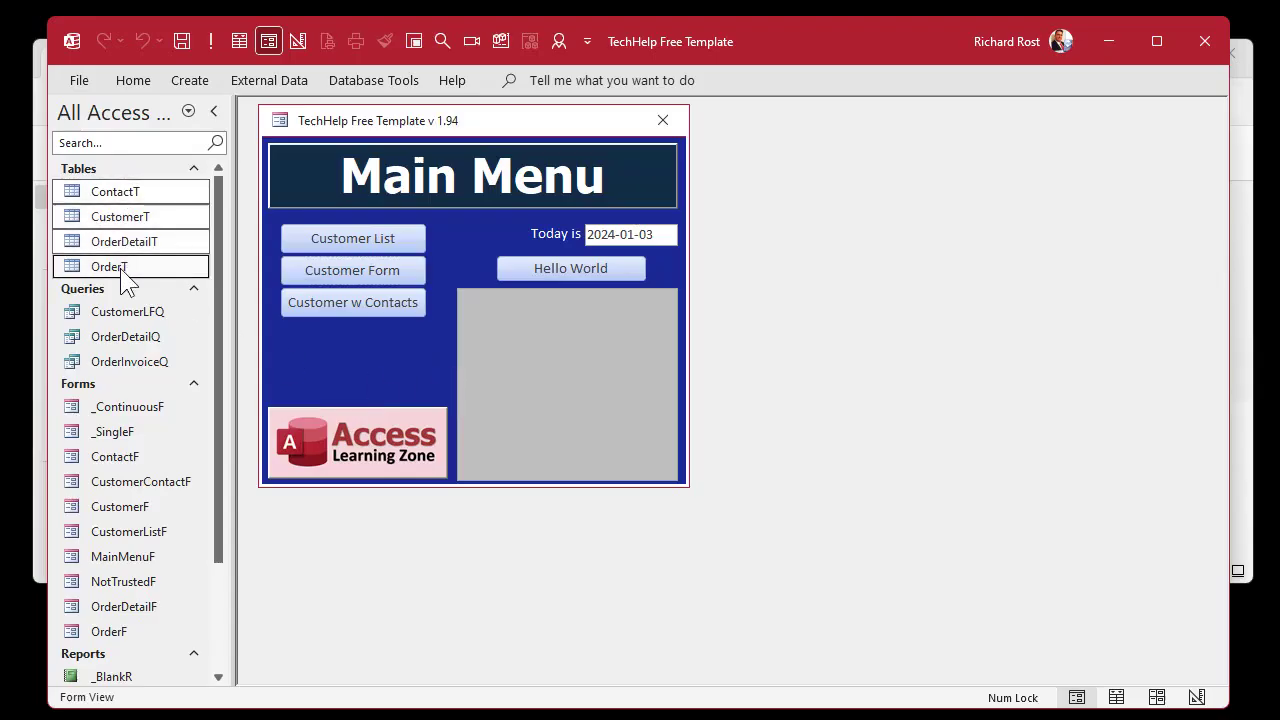
key("Delete")
key("y")
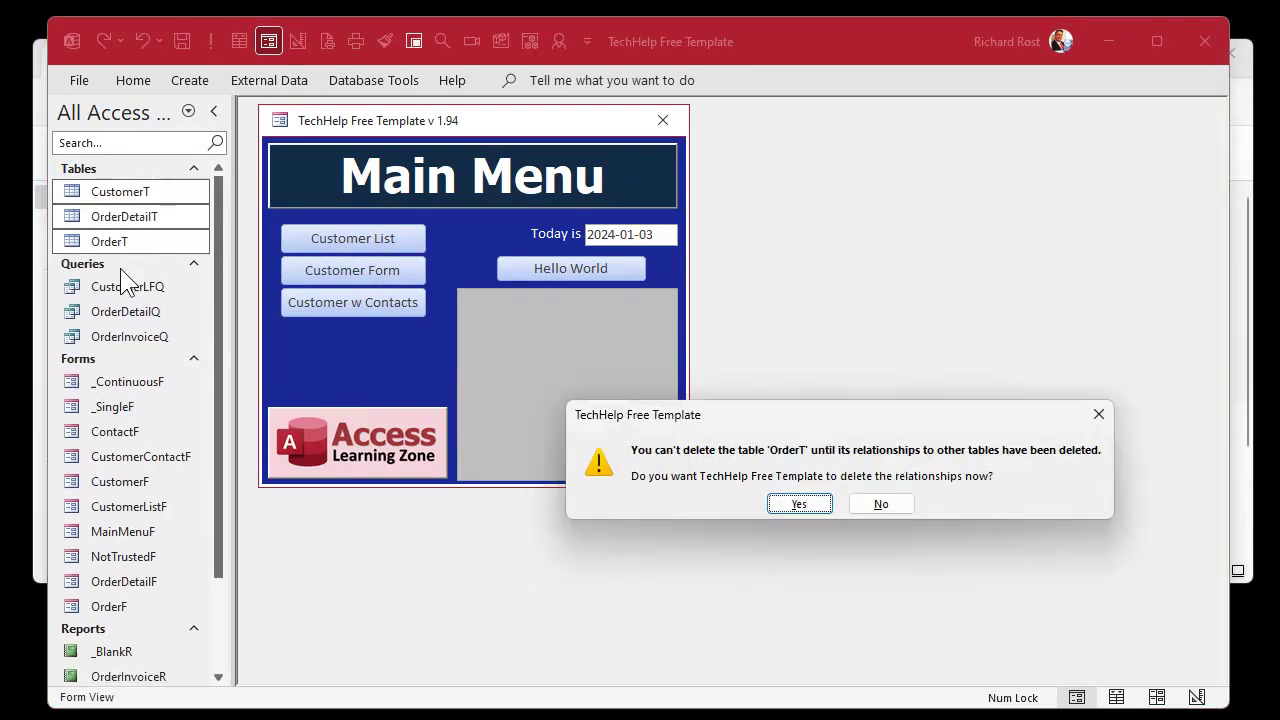
key("y")
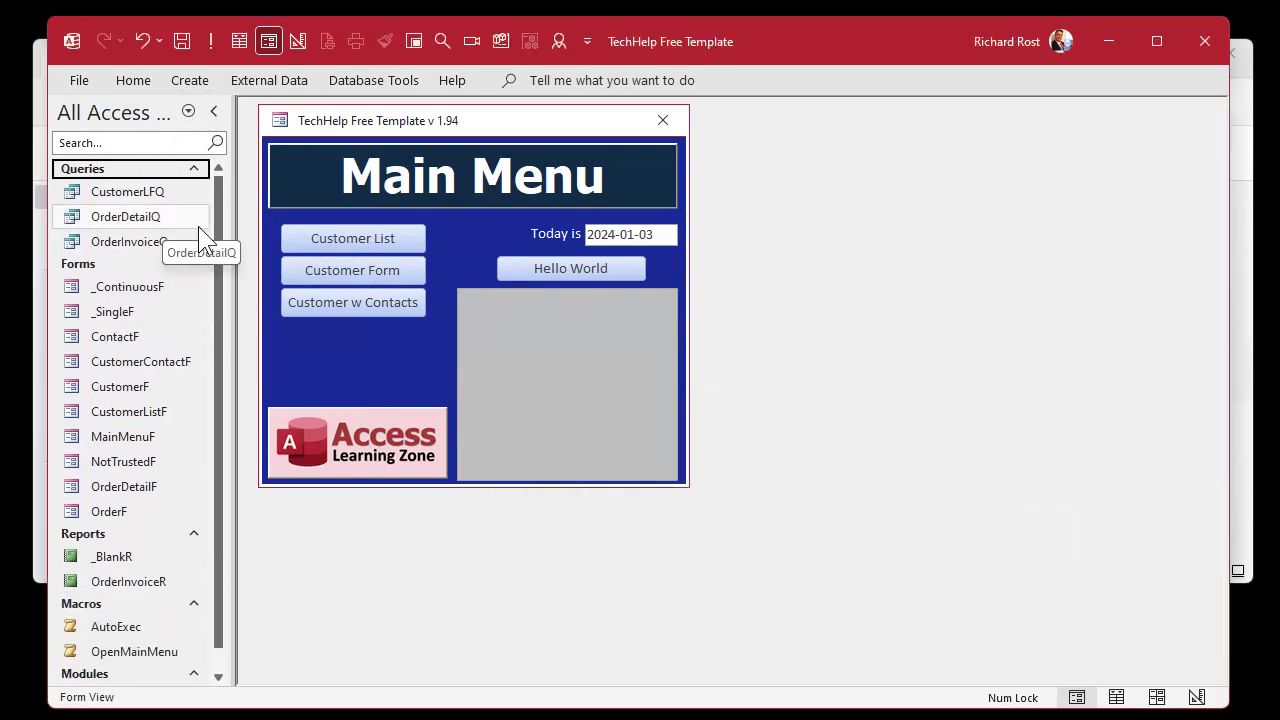
Step: Start getting external data from an Access database, choosing to link rather than import
left_click(250, 80)
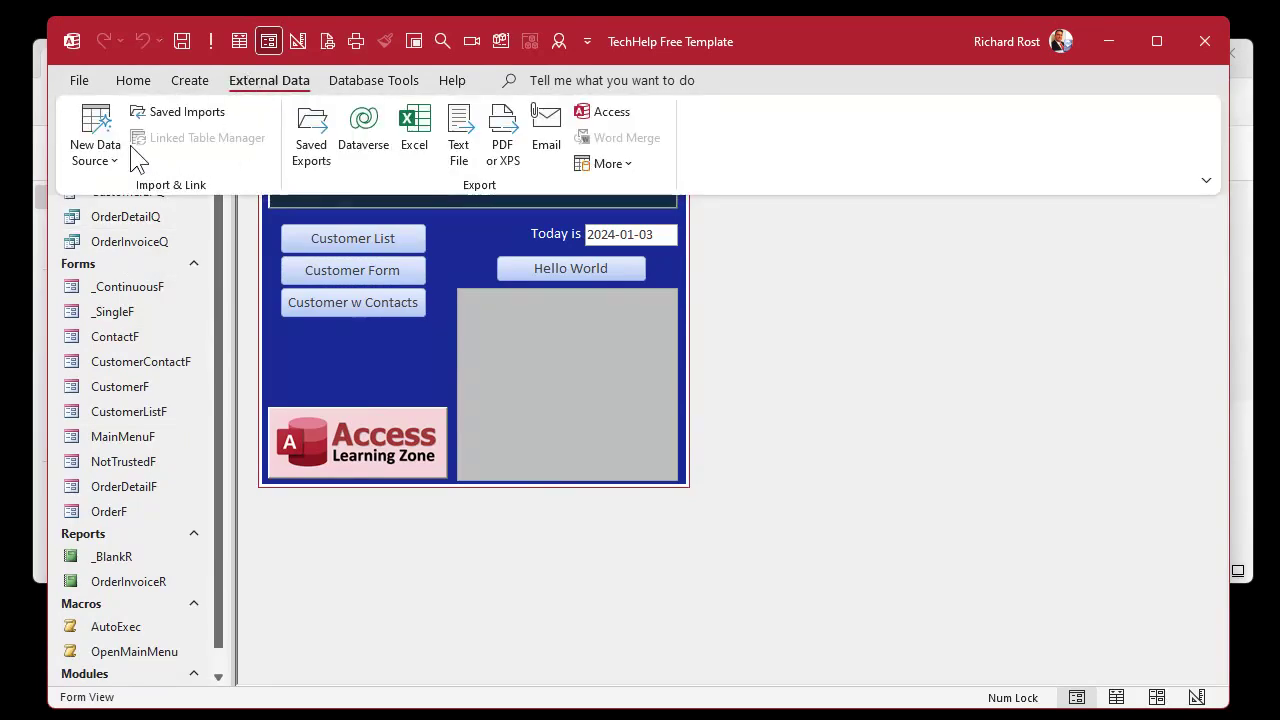
left_click(95, 140)
mouse_move(118, 247)
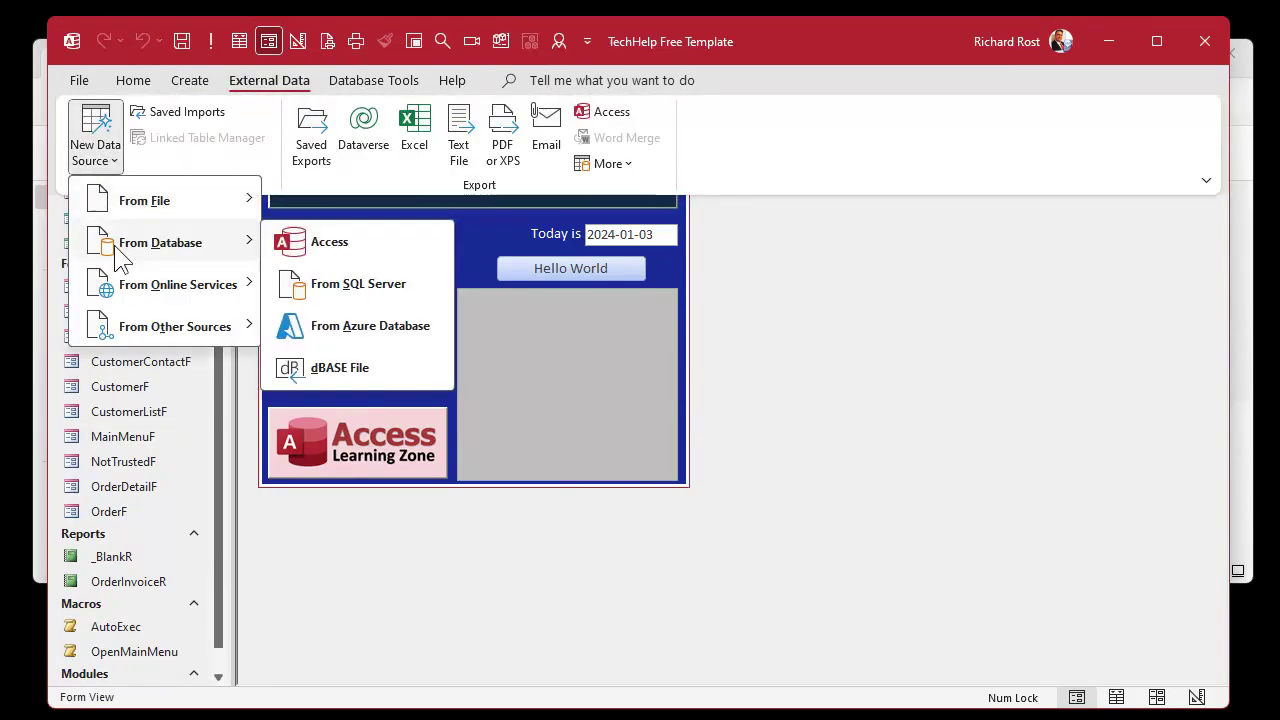
left_click(351, 241)
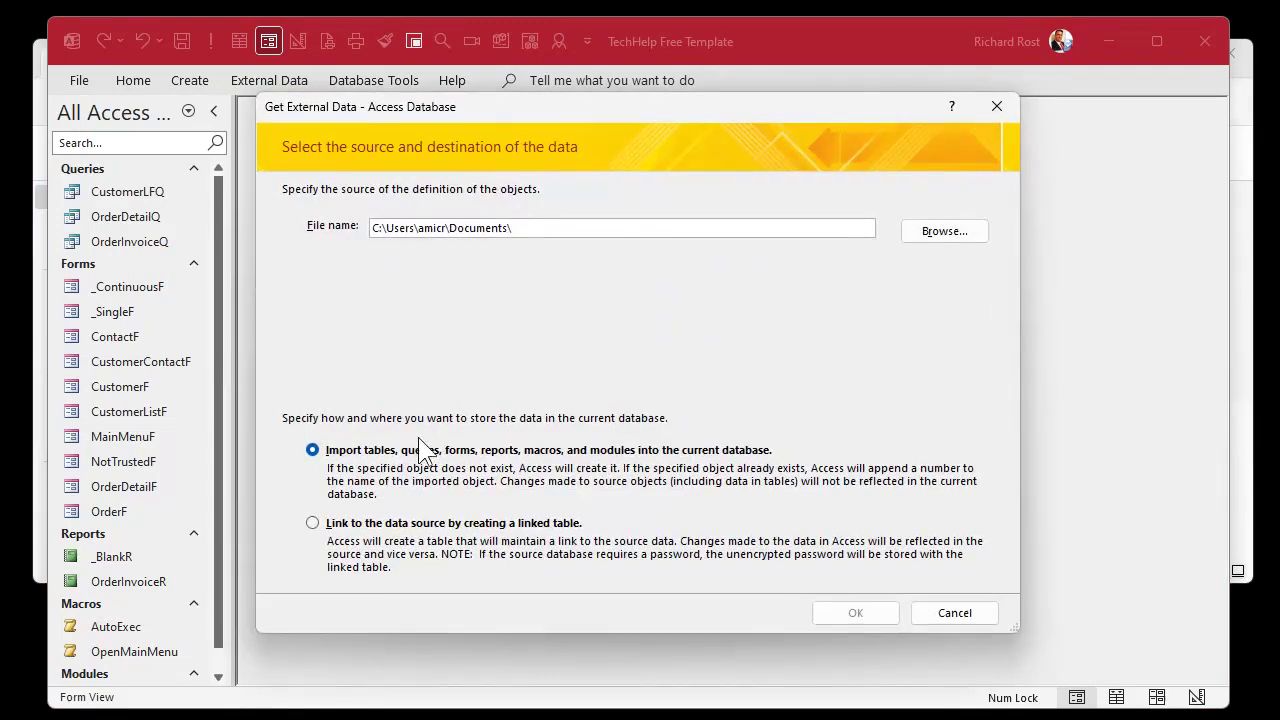
left_click(417, 524)
Step: Link all four tables from Desktop\MyDB\backend.accdb into the frontend
left_click(950, 235)
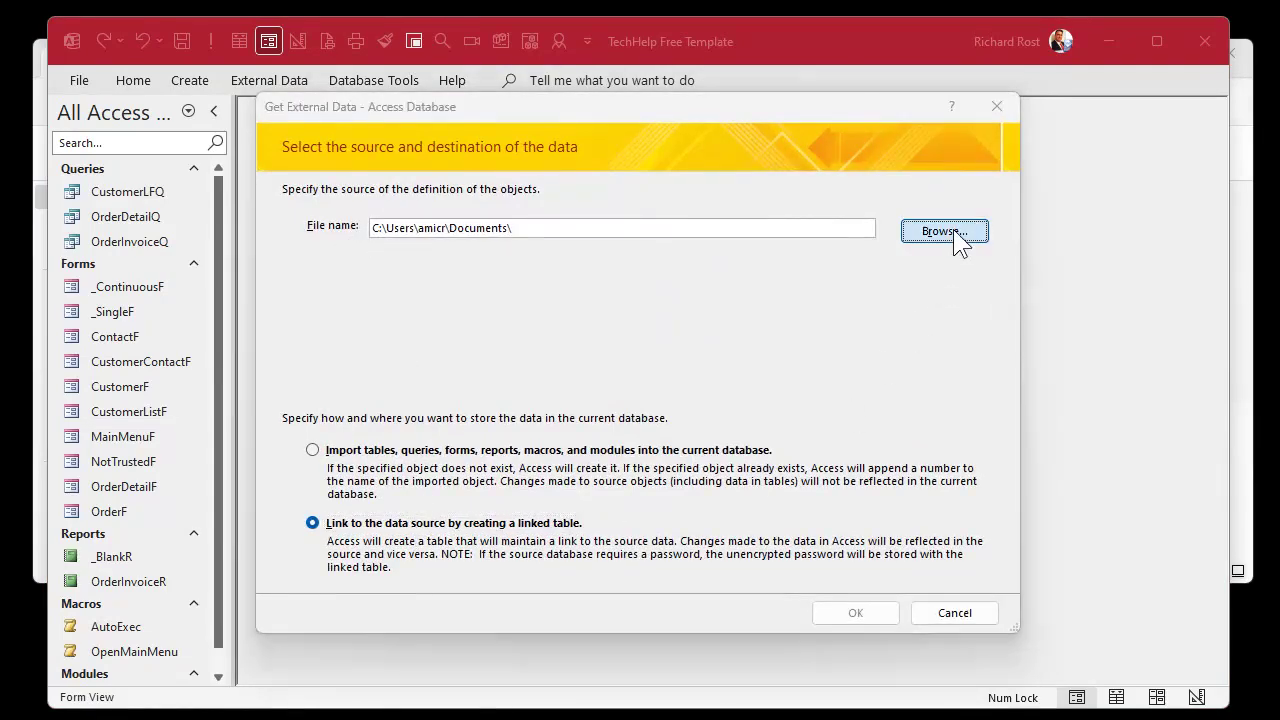
left_click(345, 380)
double_click(557, 455)
left_click(550, 284)
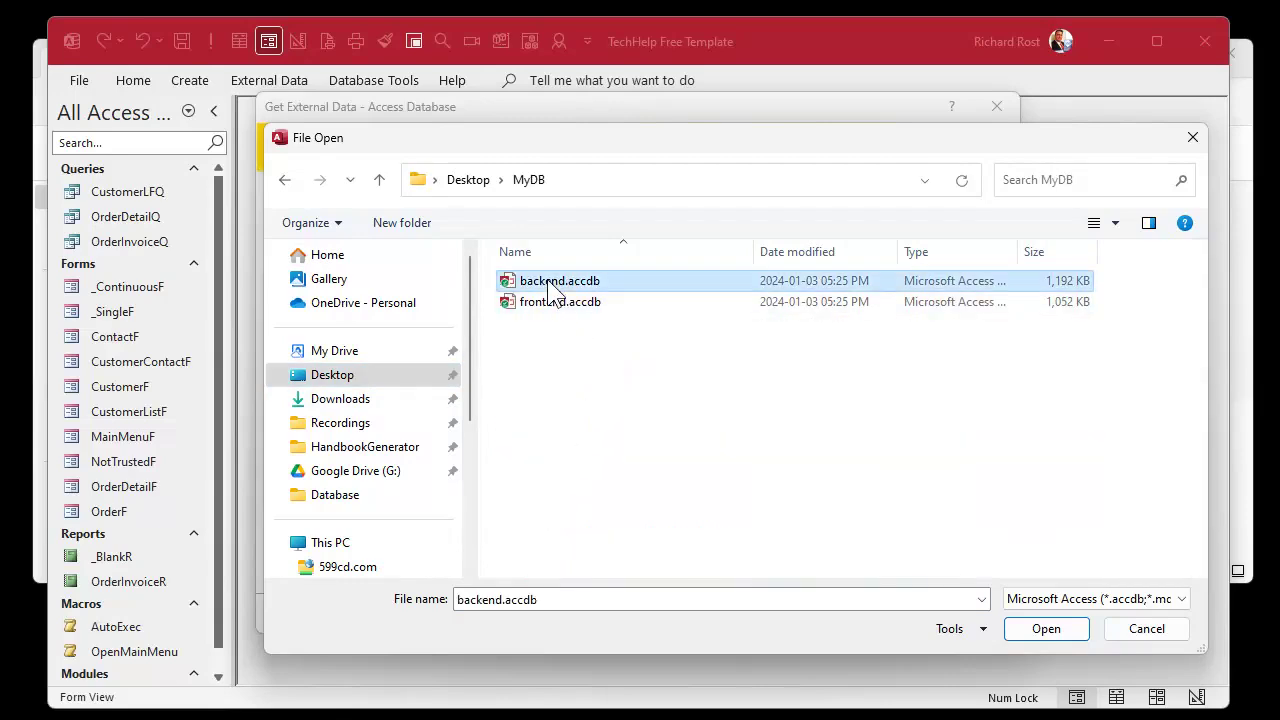
left_click(1046, 629)
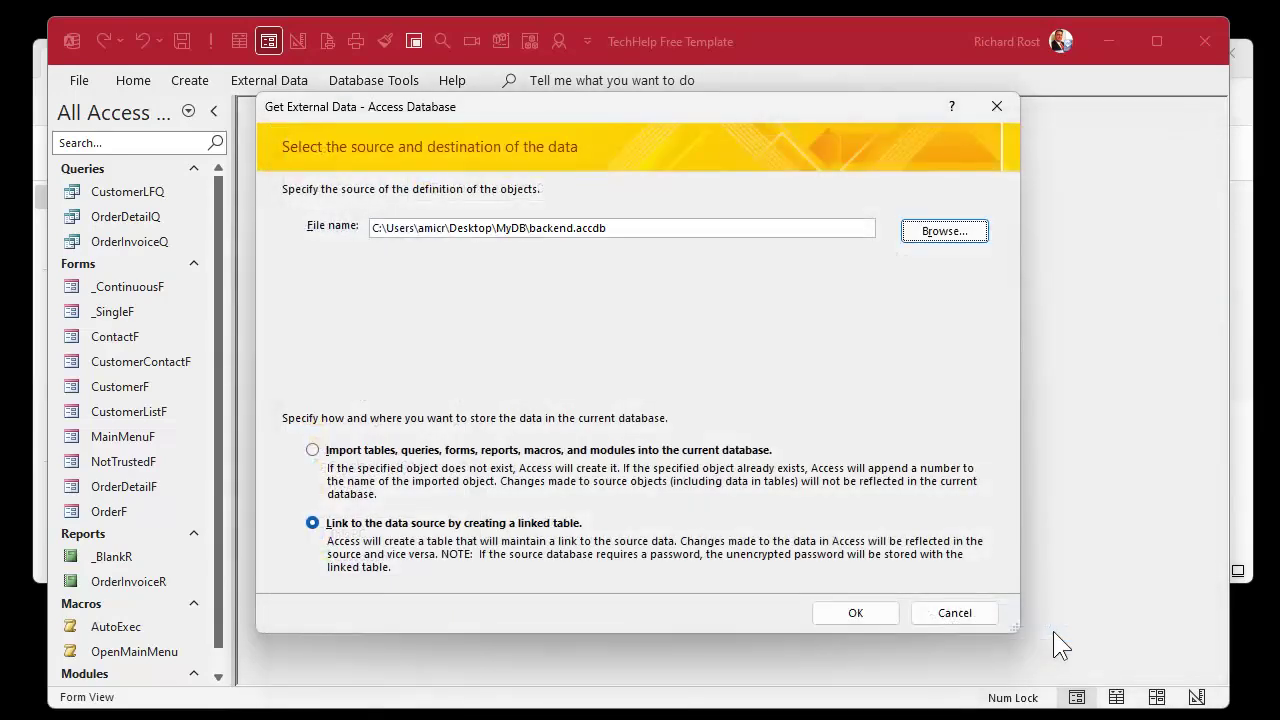
left_click(862, 620)
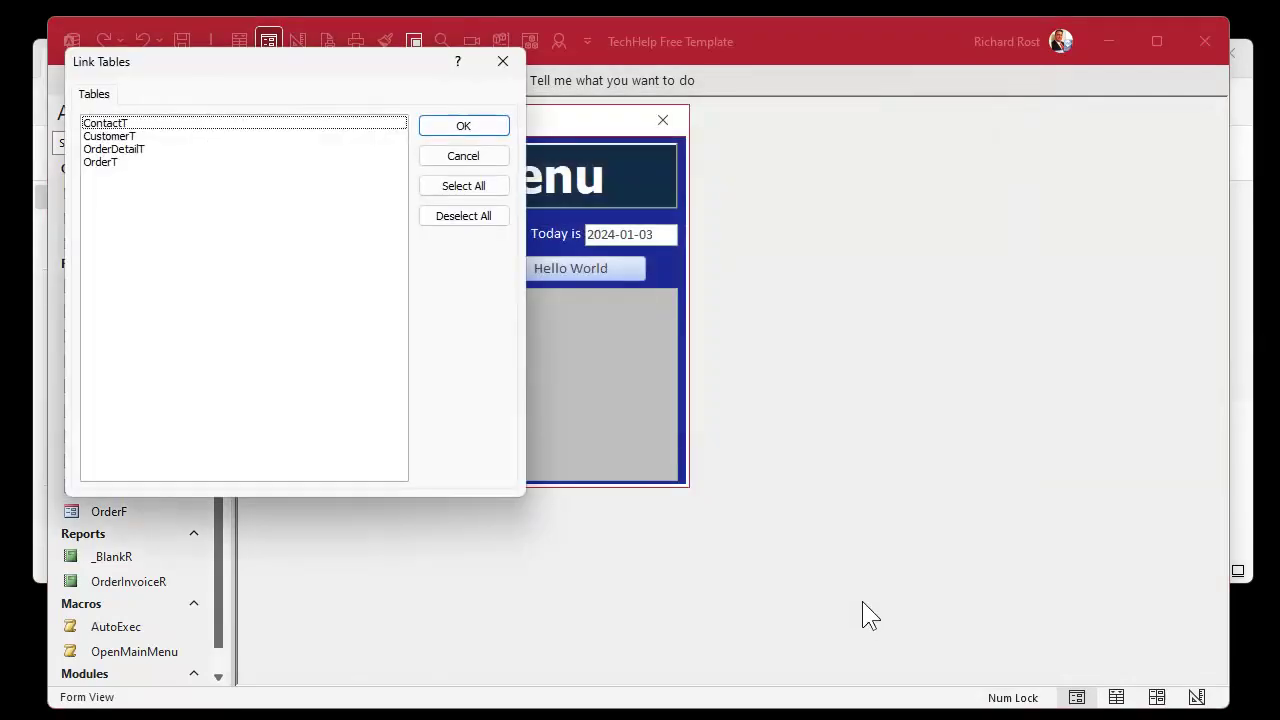
left_click(463, 188)
left_click(474, 124)
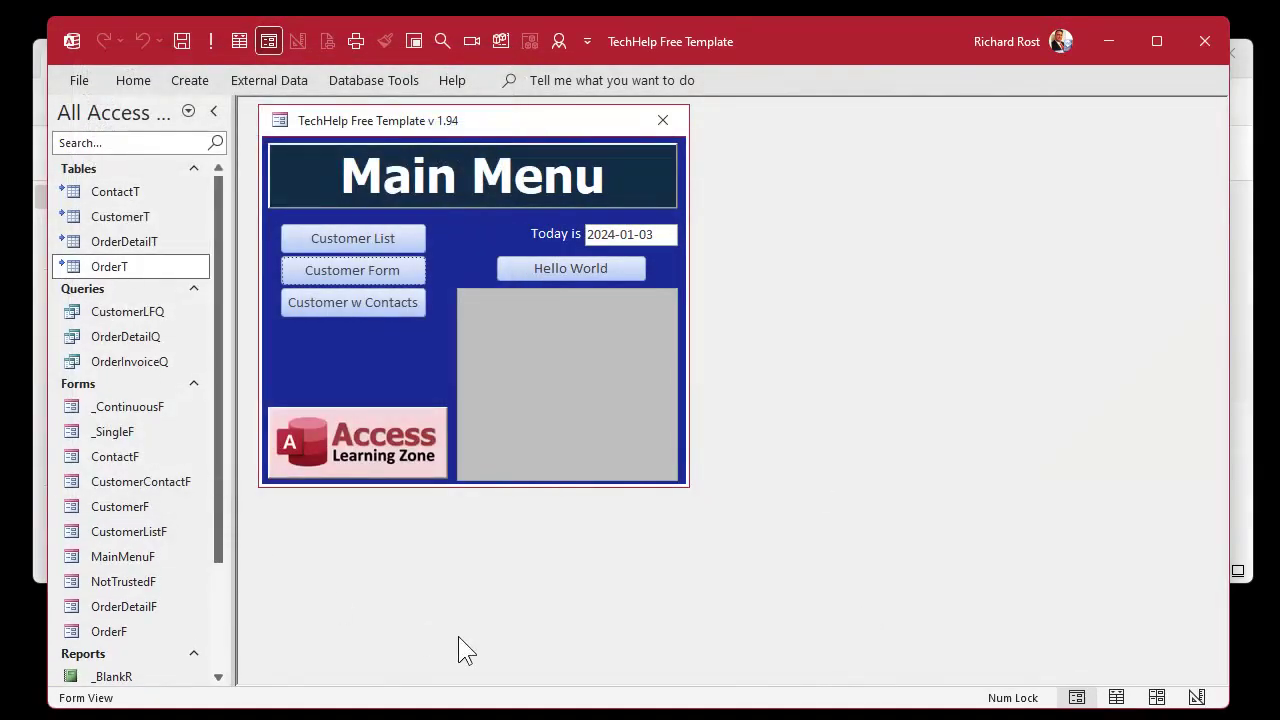
double_click(120, 214)
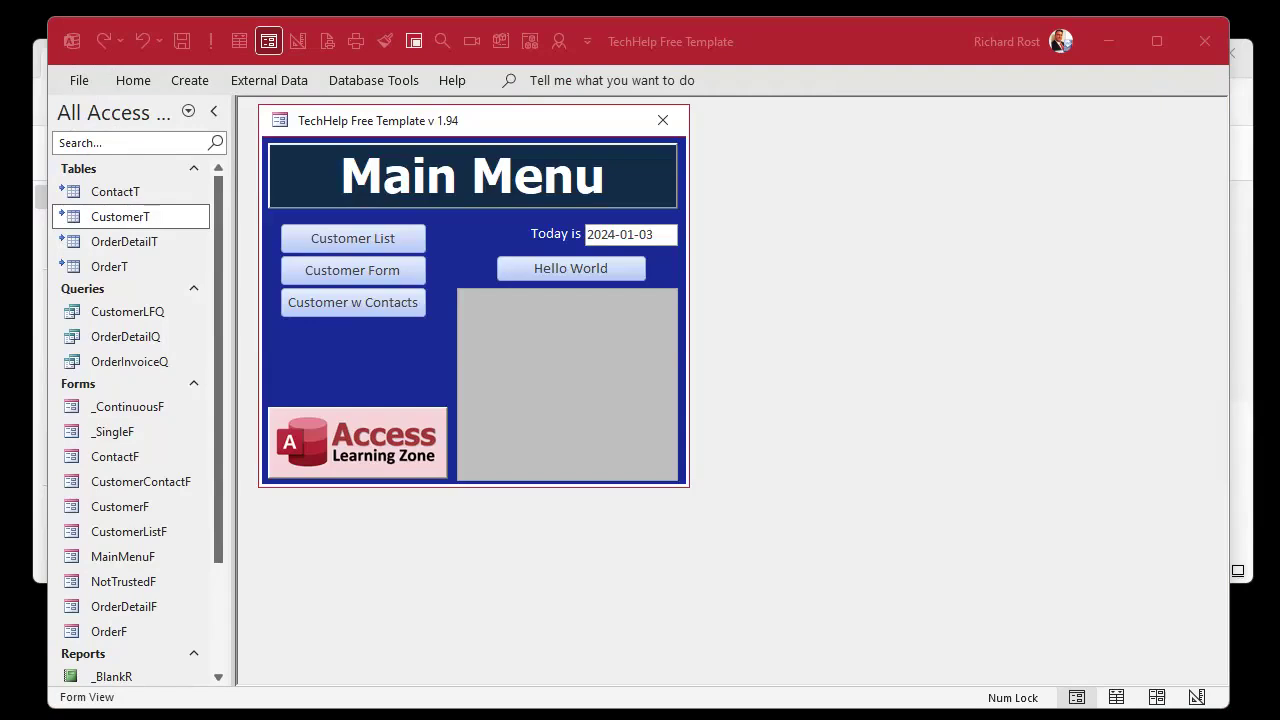
left_click(819, 364)
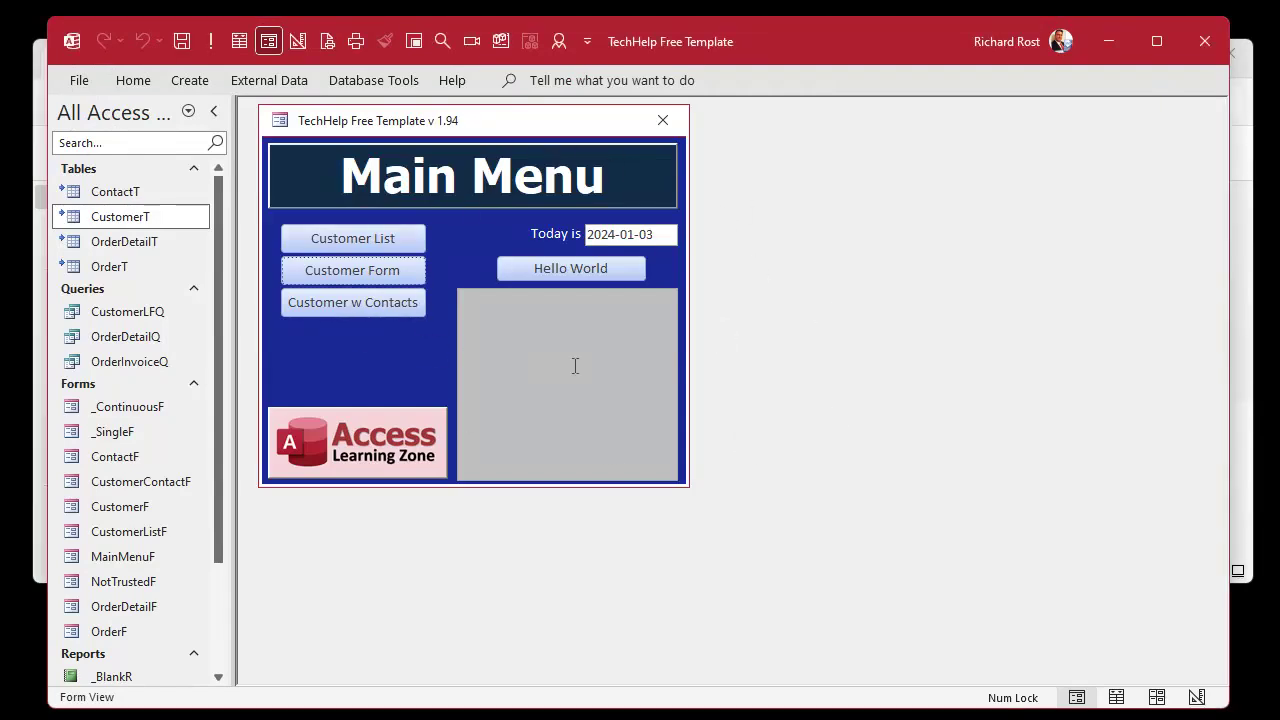
left_click_drag(719, 61, 1279, 184)
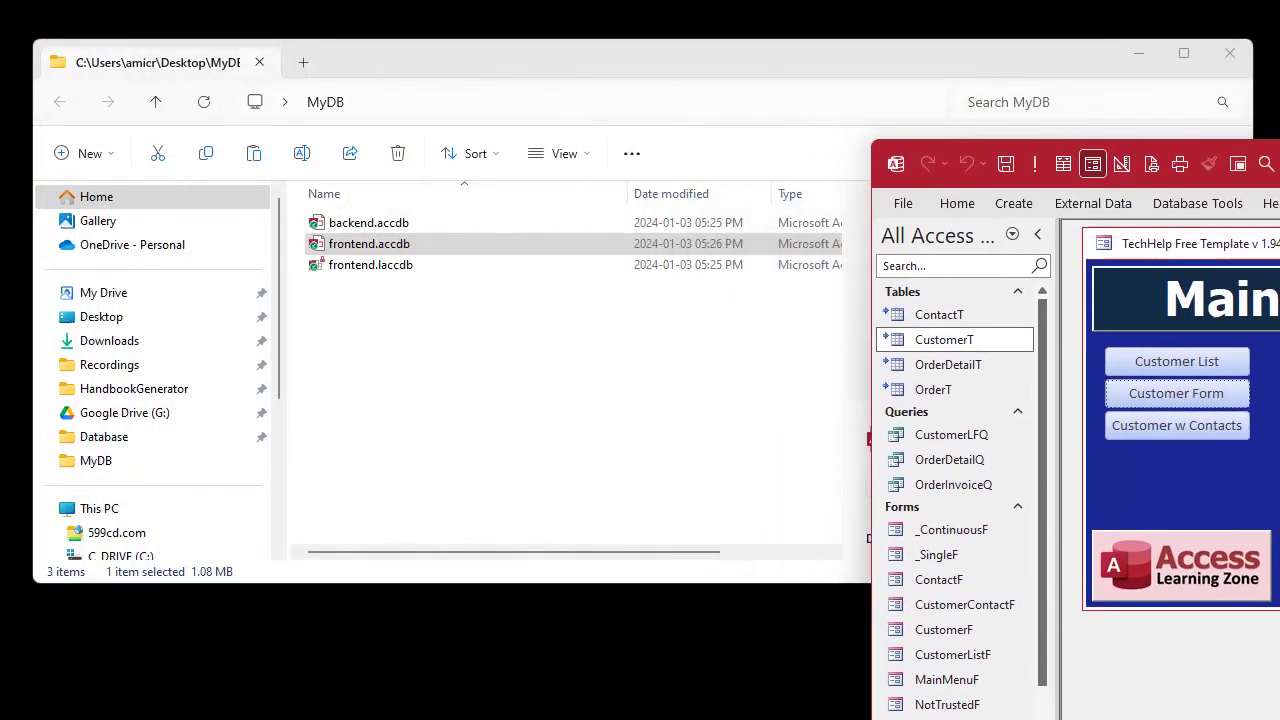
left_click(382, 381)
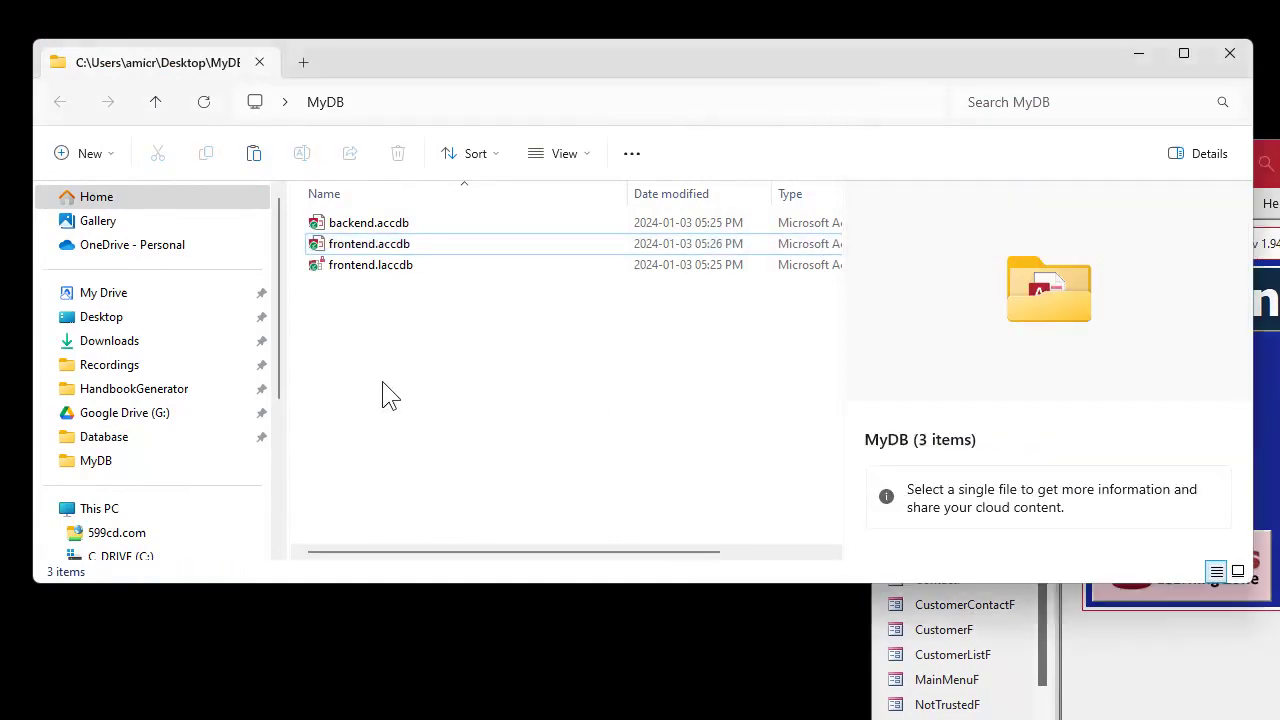
double_click(340, 250)
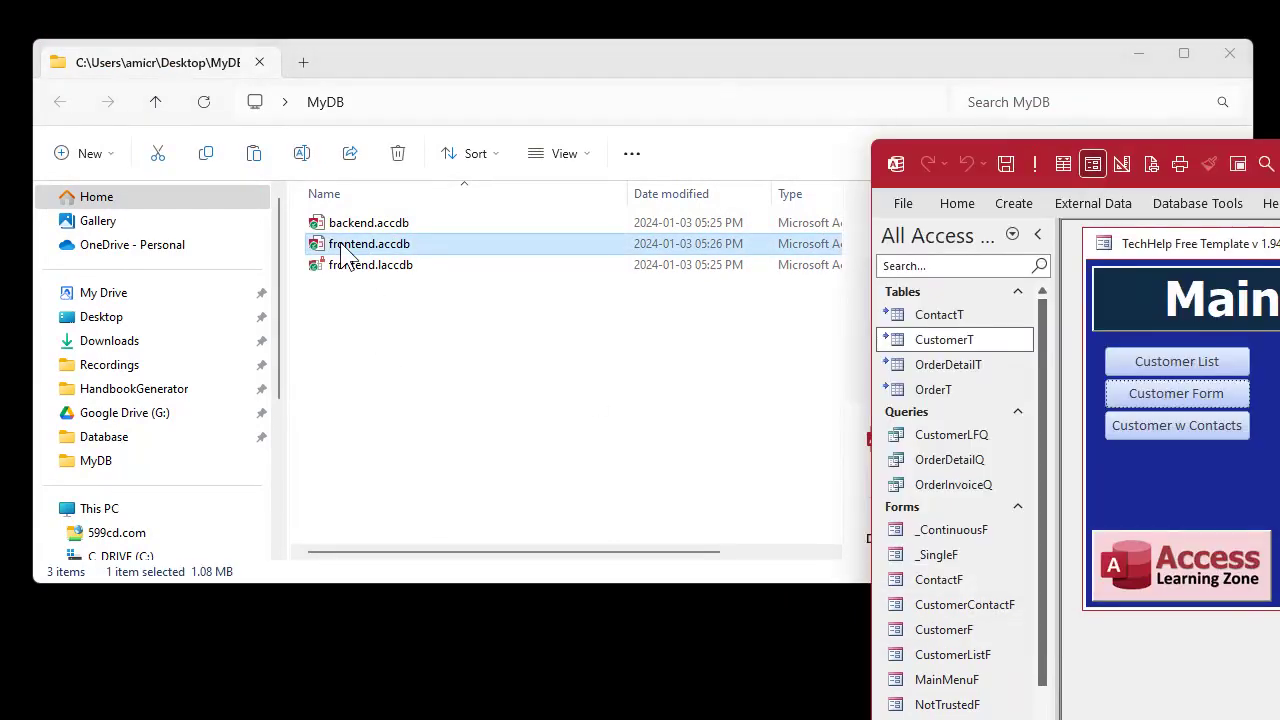
left_click_drag(1150, 148, 997, 175)
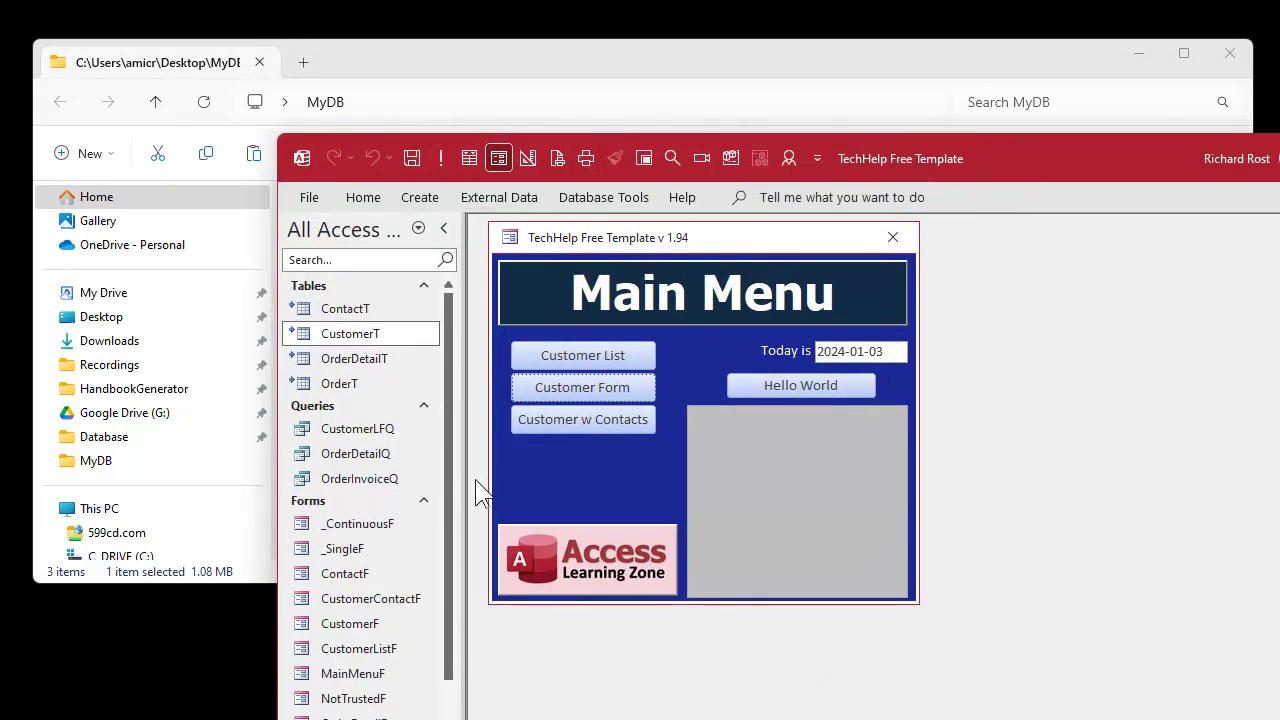
left_click_drag(897, 175, 1270, 175)
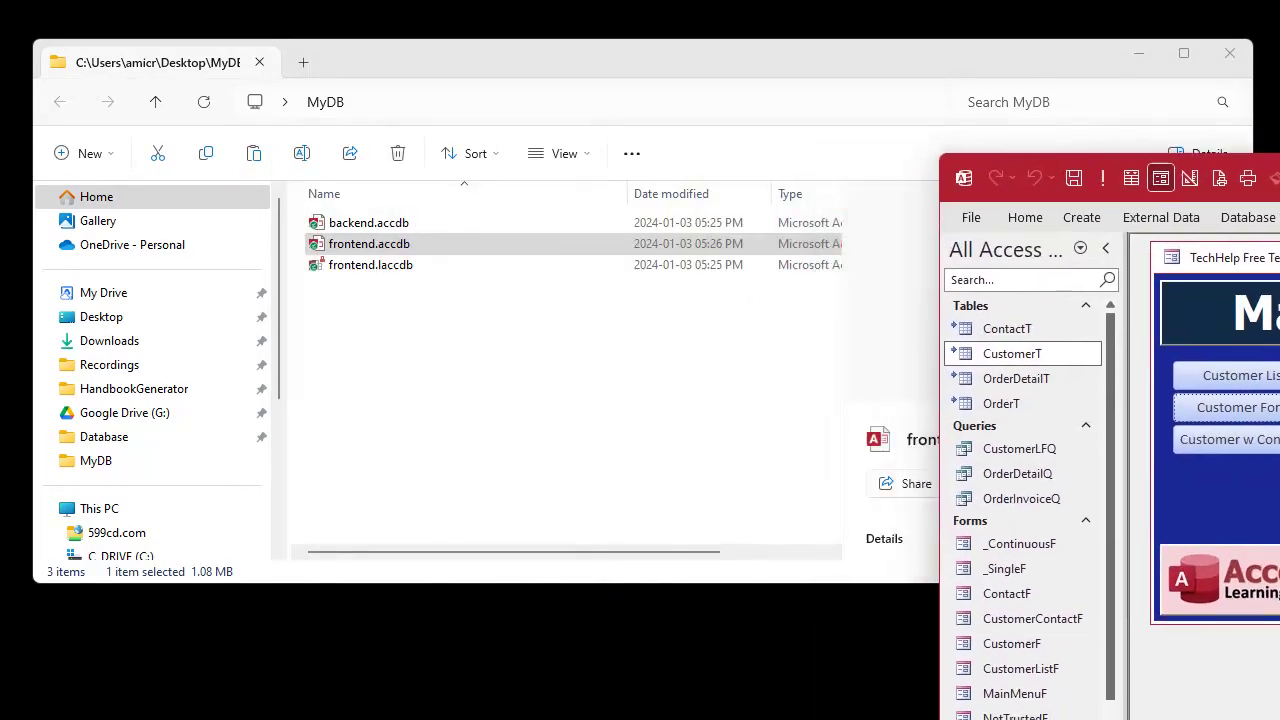
left_click(522, 405)
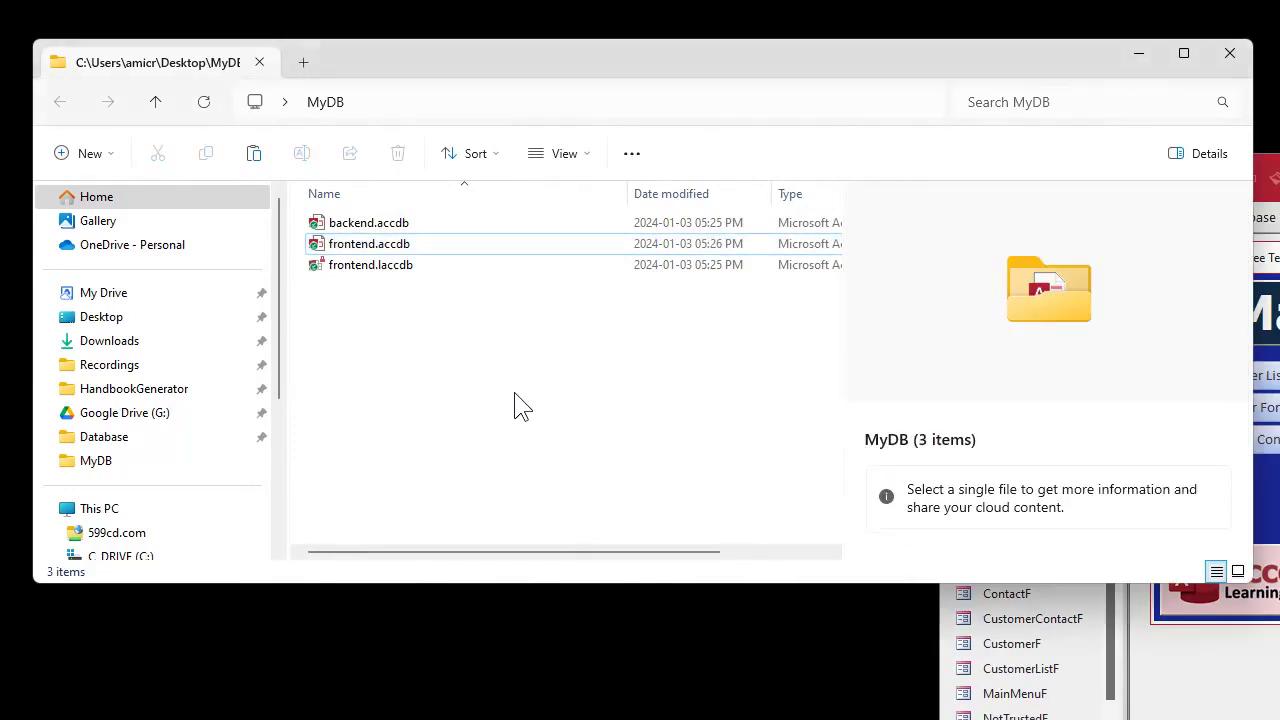
left_click(336, 247)
Step: Create a frontend.accdb shortcut in MyDB, verify it opens the database, then close Access
left_click_drag(362, 250, 417, 390)
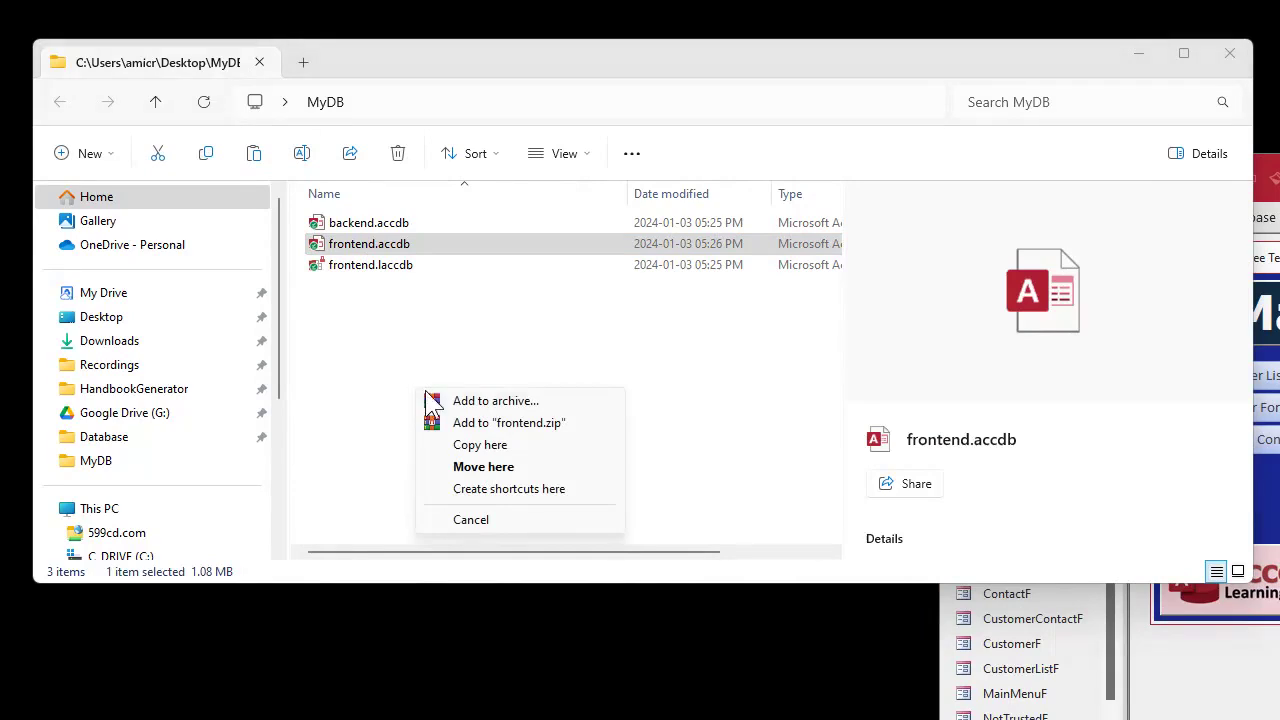
left_click(527, 489)
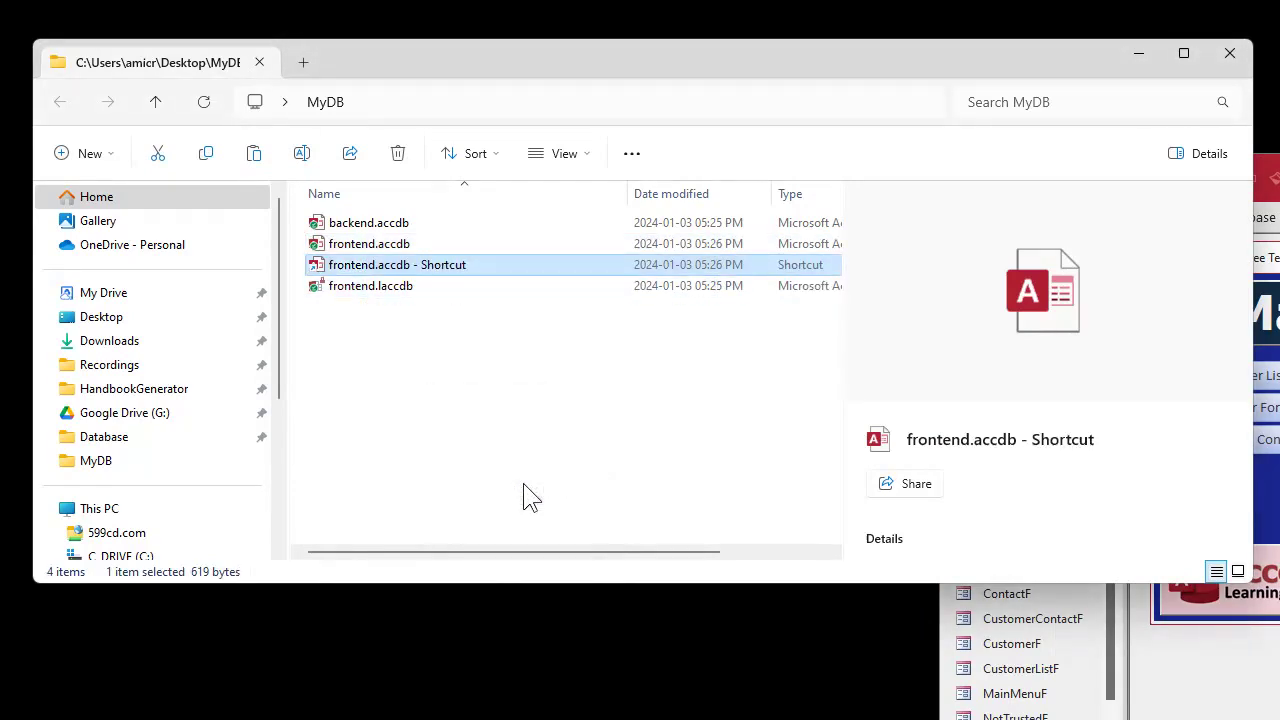
left_click(423, 414)
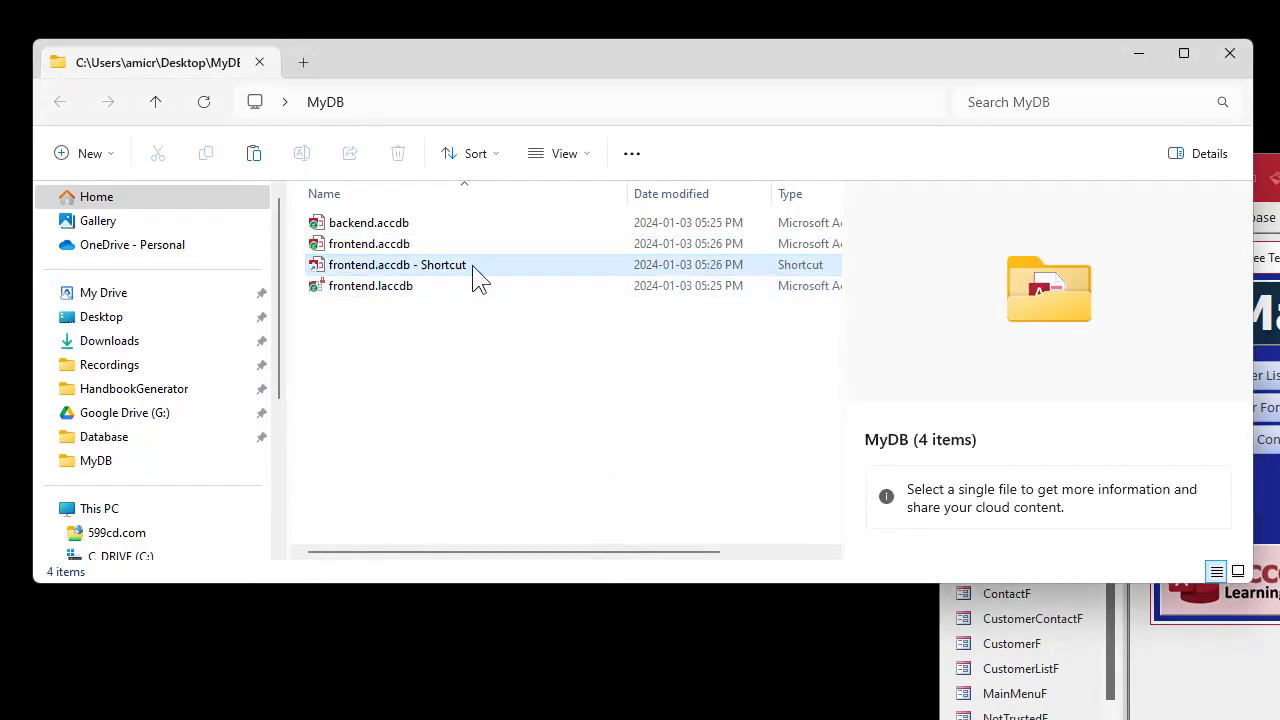
double_click(364, 266)
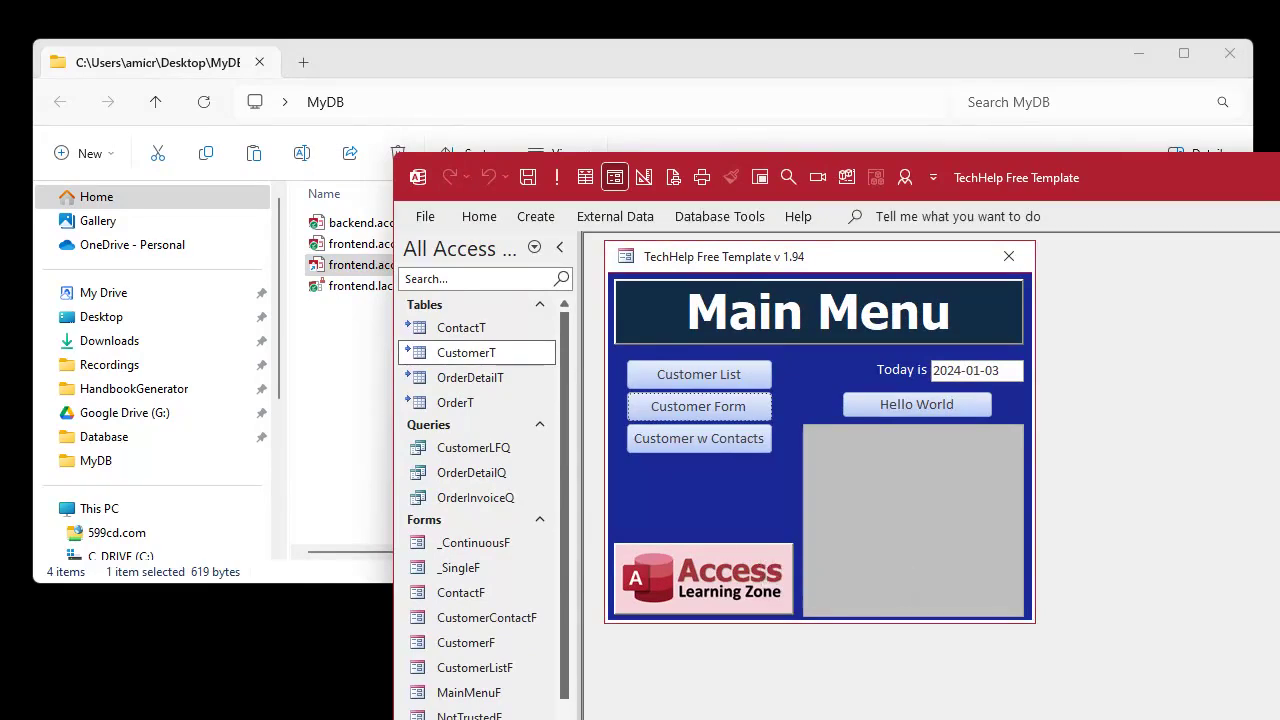
key("alt+F4")
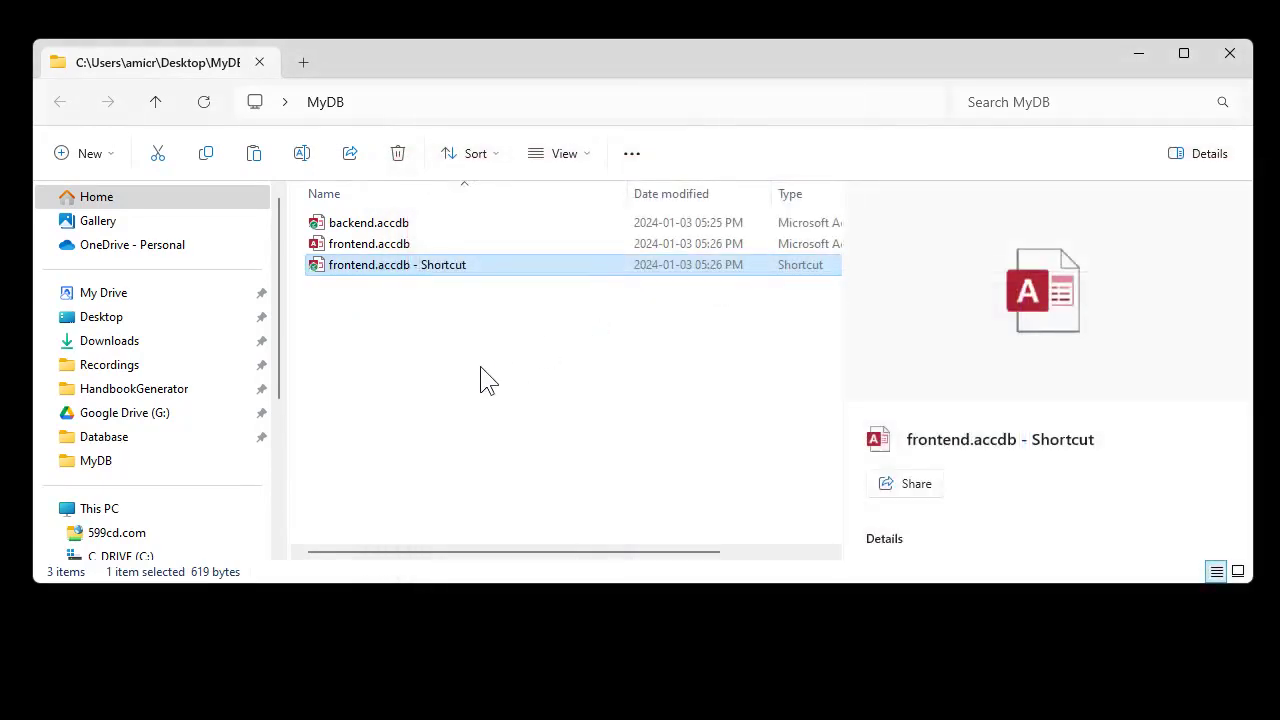
Step: Inspect the Target path in the frontend shortcut's Properties and launch a blank Notepad
right_click(398, 277)
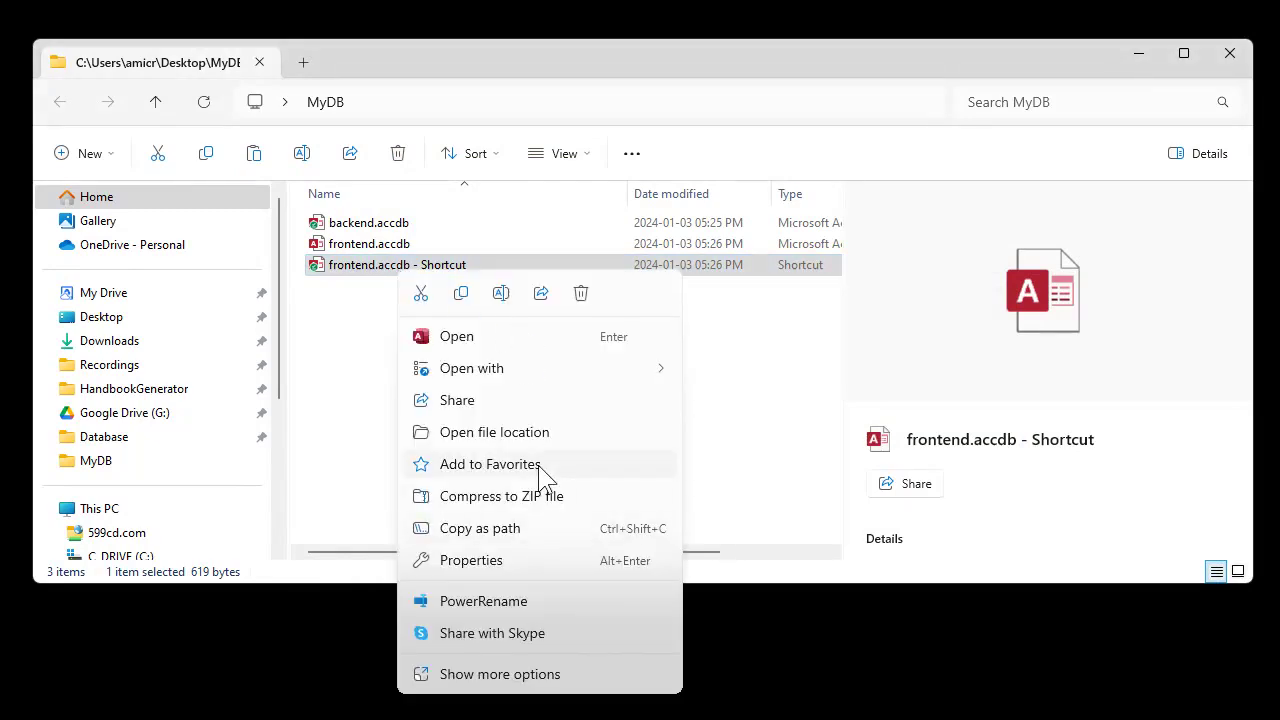
left_click(484, 566)
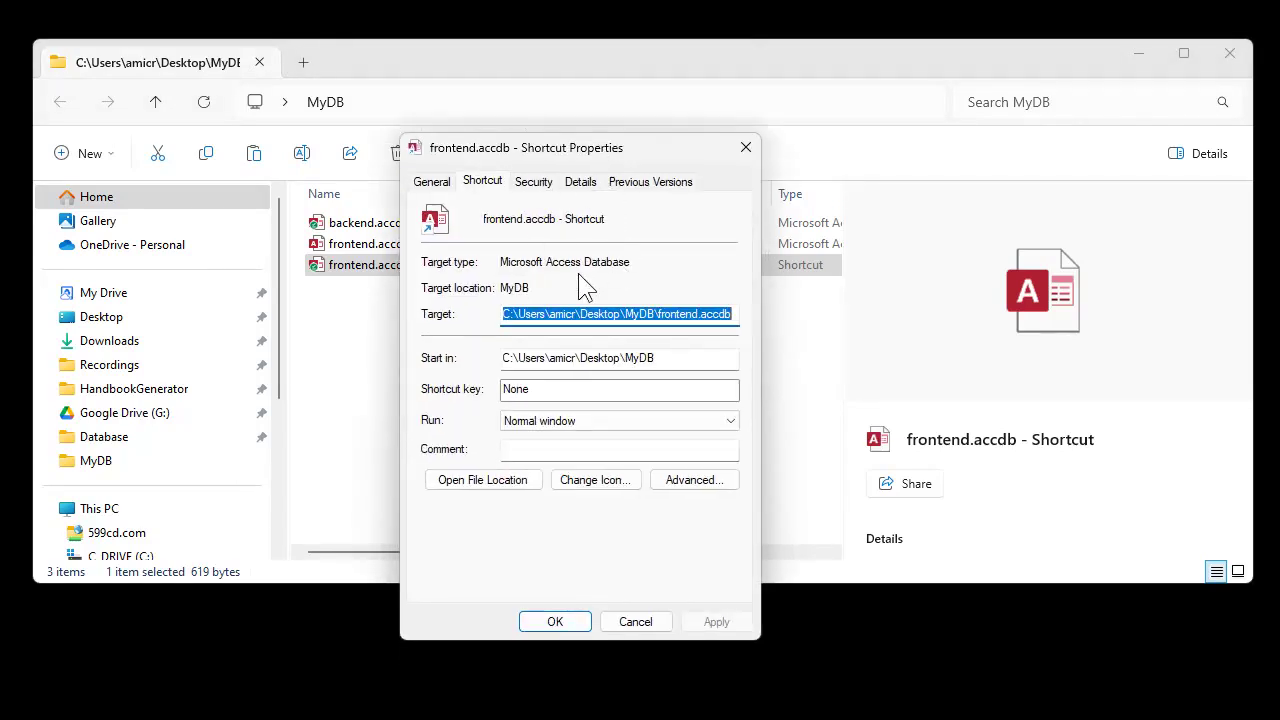
left_click(540, 316)
left_click(496, 318, "shift")
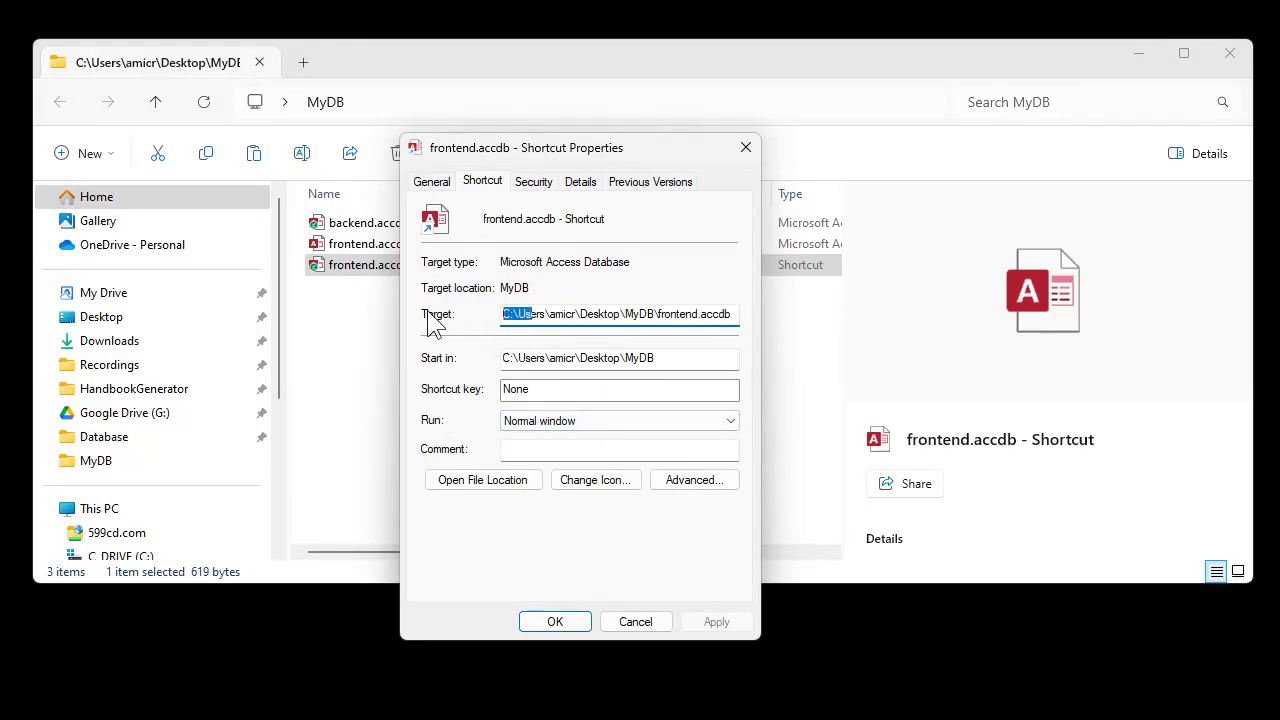
left_click(567, 316)
left_click_drag(659, 314, 737, 314)
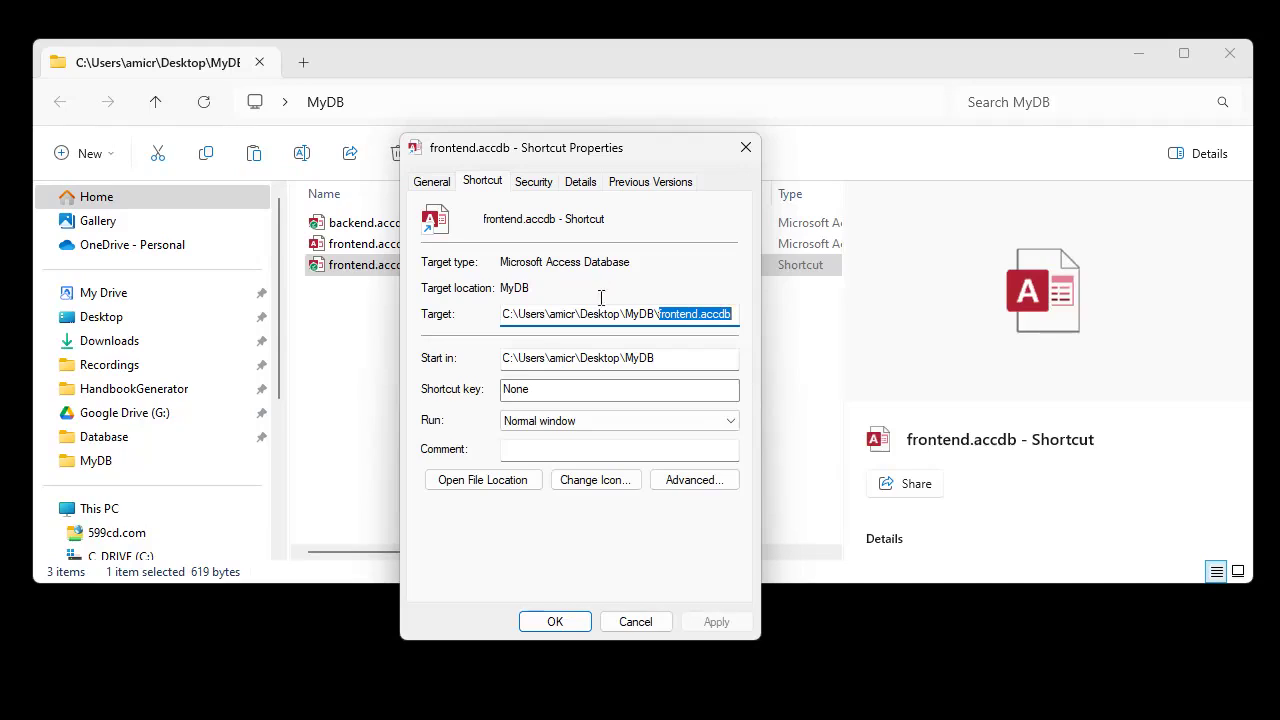
left_click(589, 318)
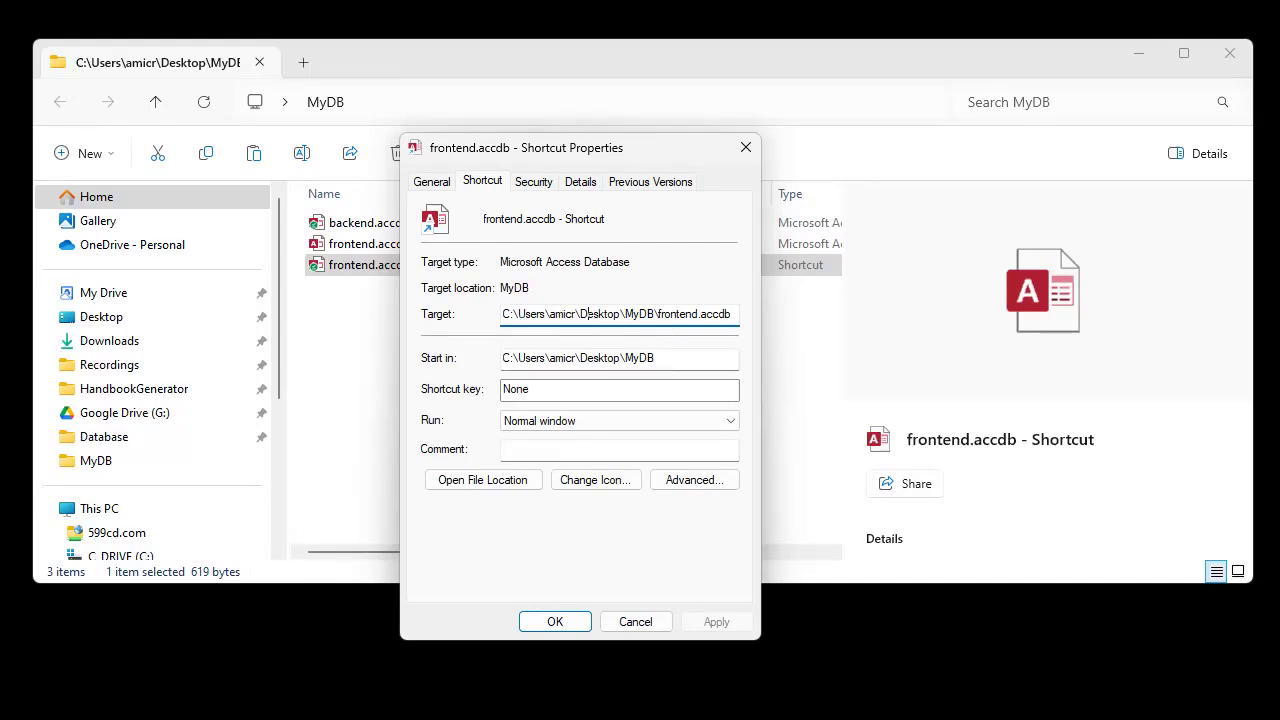
key("super+r")
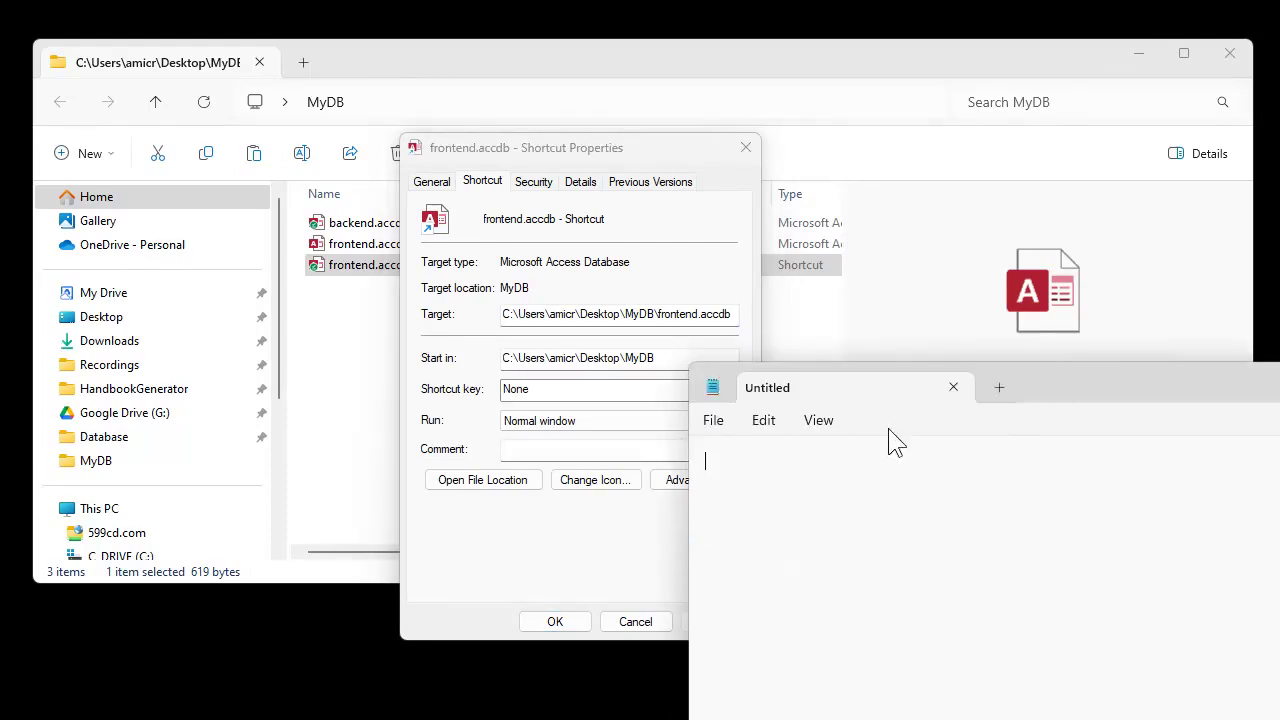
Step: Paste the shortcut's full target path into Notepad, then cancel the Properties dialog
left_click_drag(1062, 380, 1151, 160)
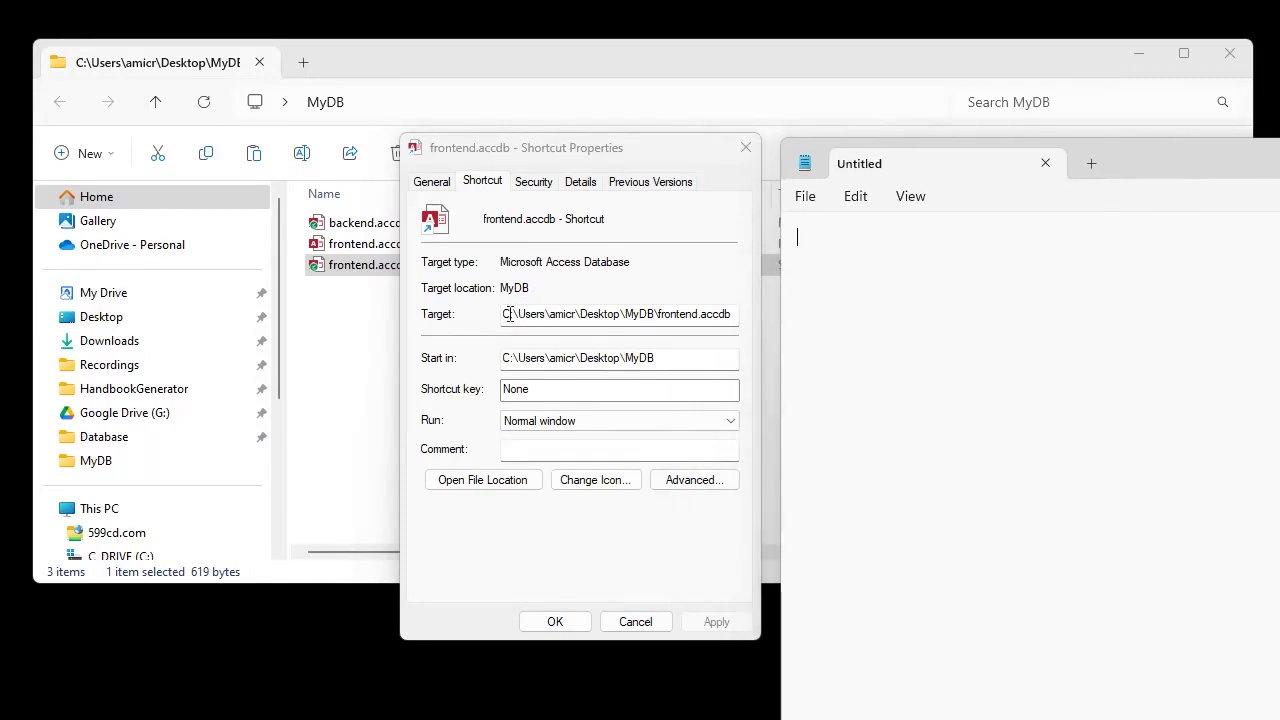
left_click_drag(507, 314, 823, 320)
key("ctrl+c")
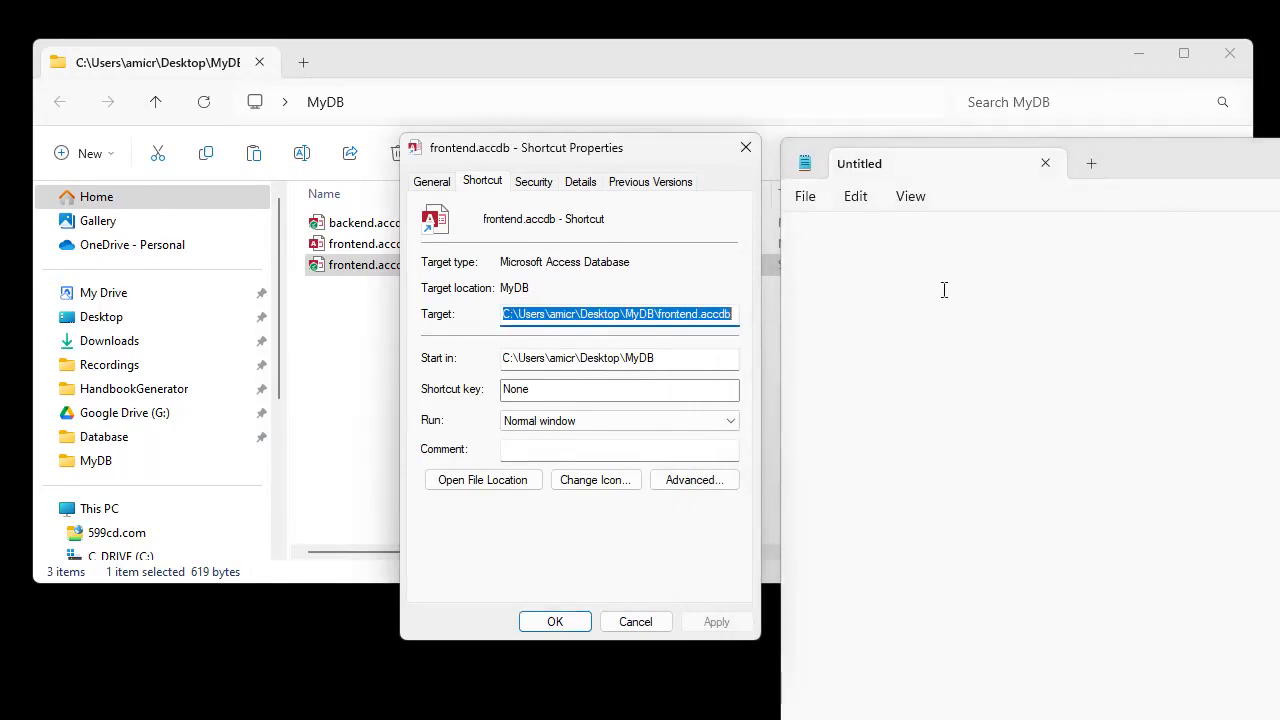
left_click(943, 290)
key("ctrl+v")
key("Return")
key("Return")
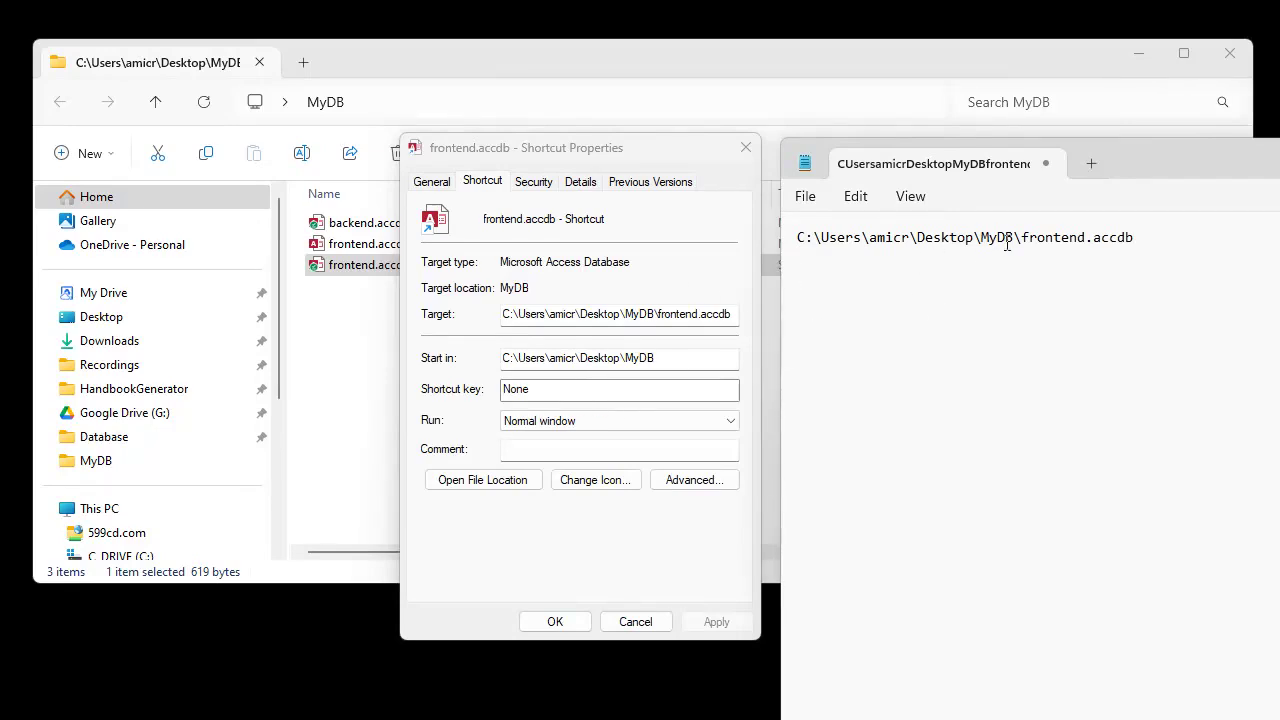
left_click_drag(1014, 237, 740, 237)
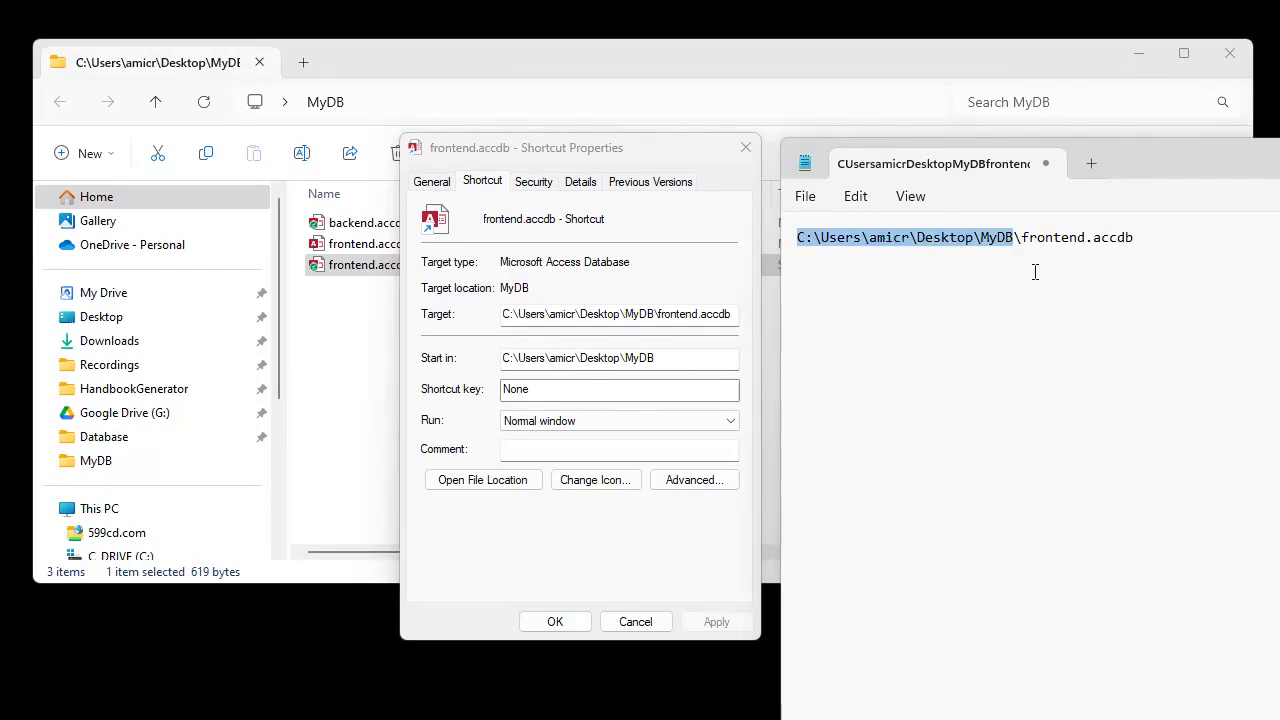
left_click(651, 624)
left_click(537, 413)
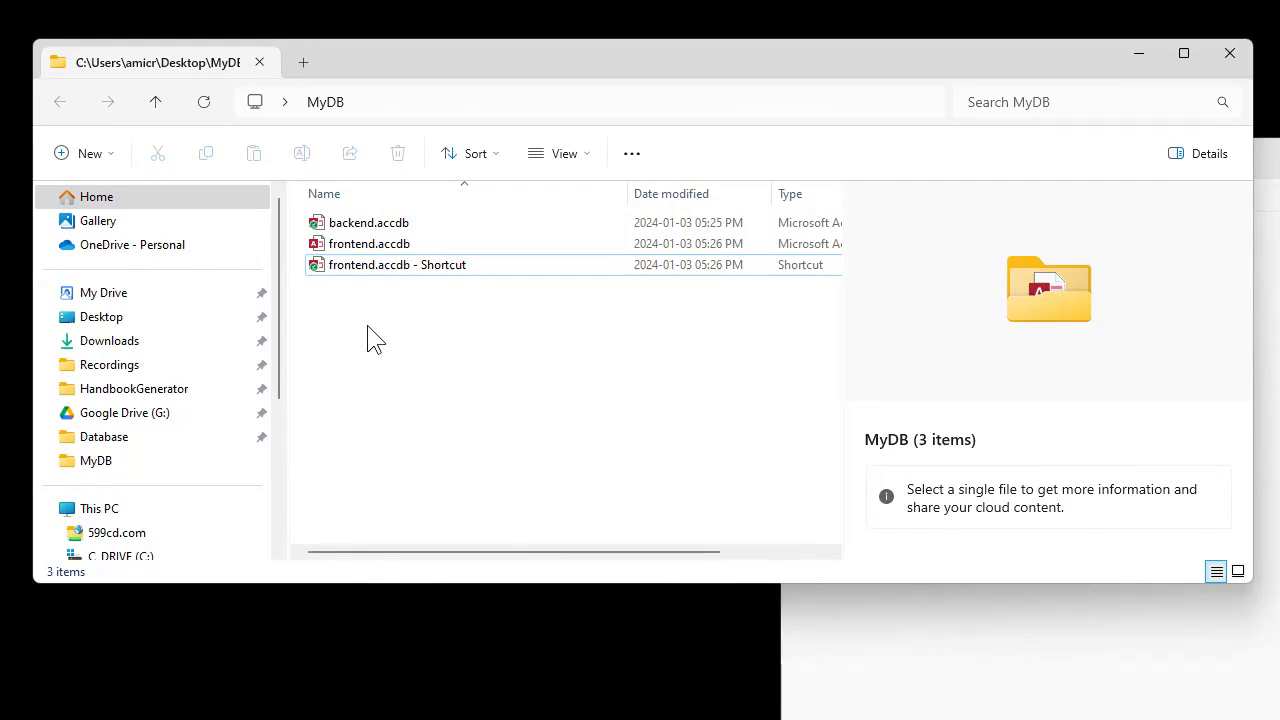
Step: Browse C:\Program Files\Microsoft Office\root\Office16 and select MSACCESS.EXE
left_click_drag(280, 303, 281, 447)
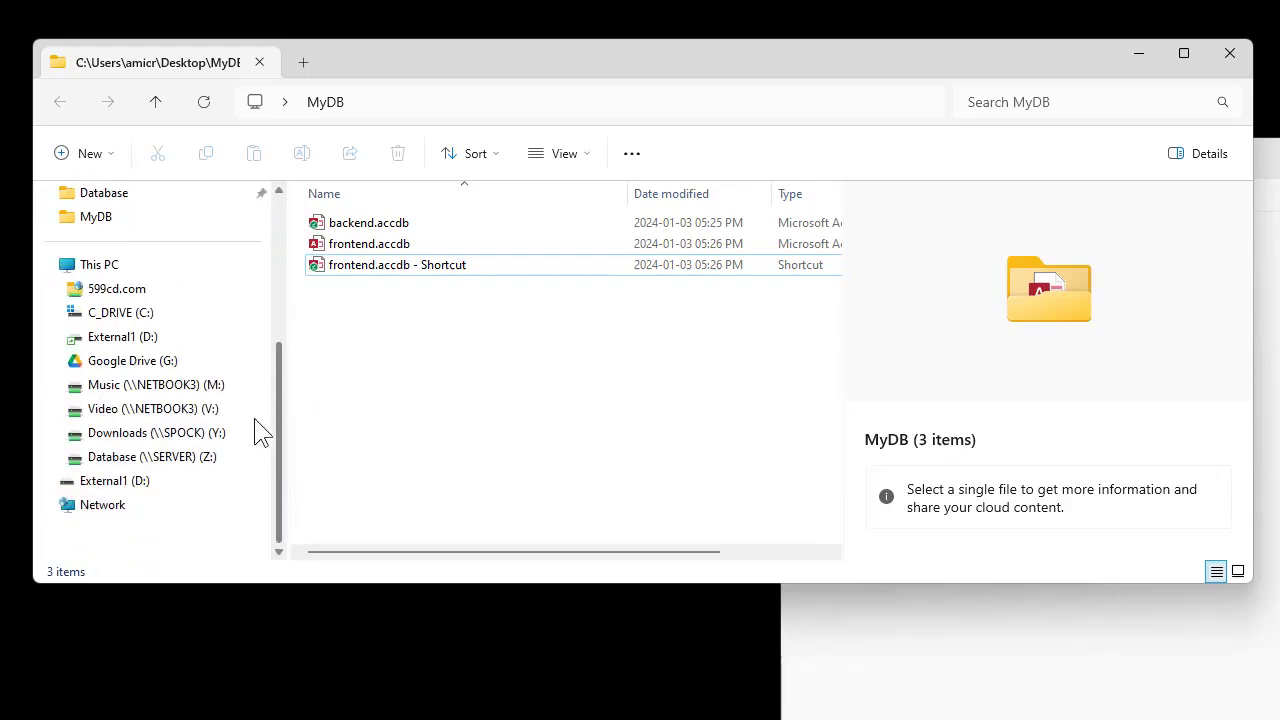
left_click(97, 315)
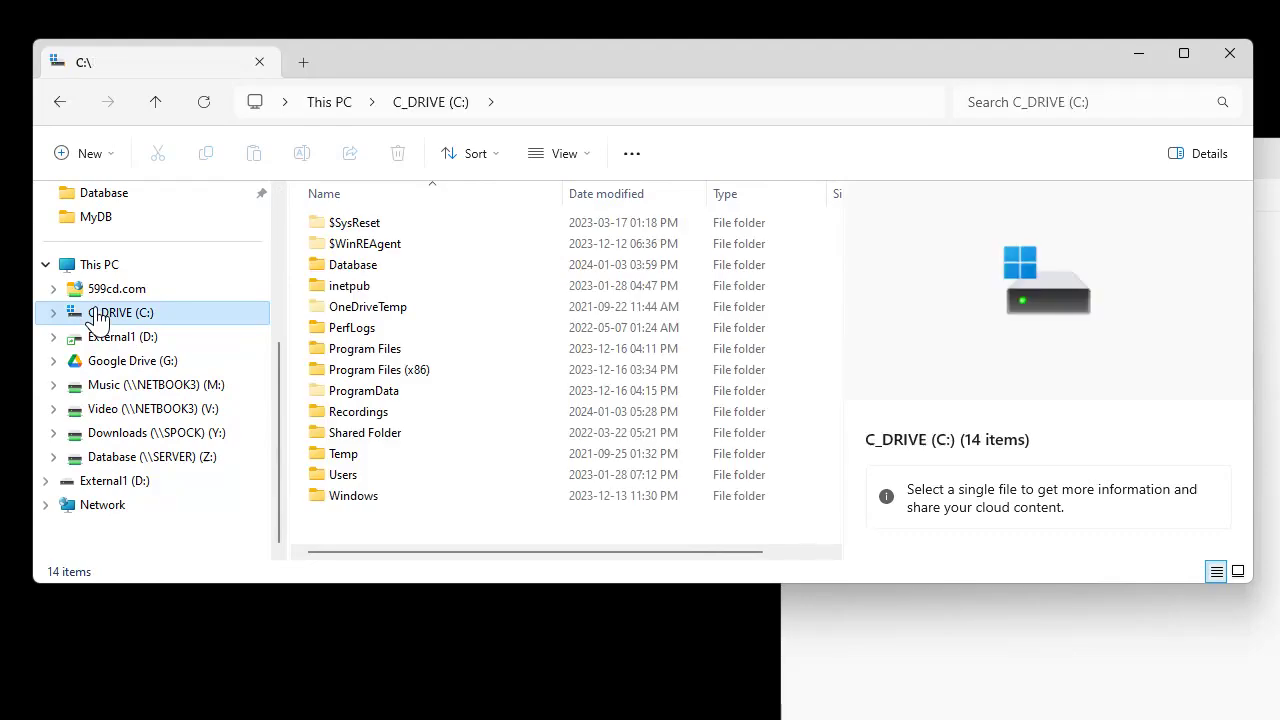
double_click(388, 350)
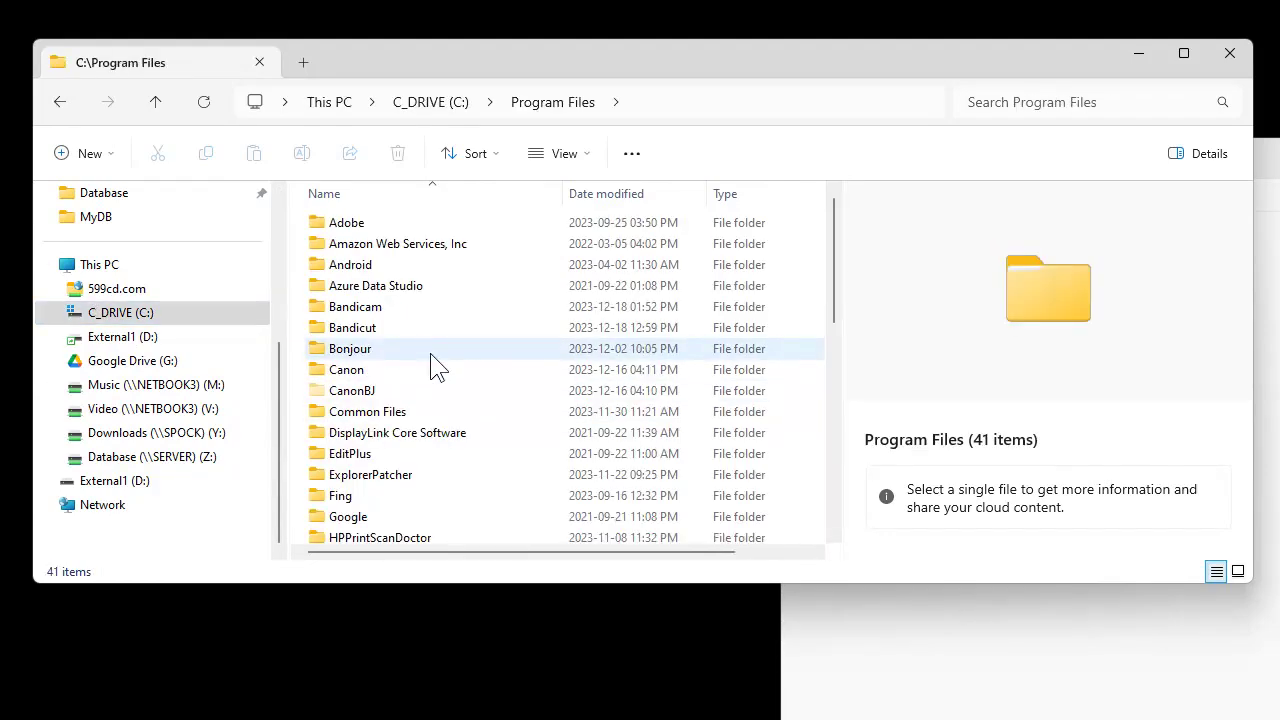
scroll(430, 366, "down", 5)
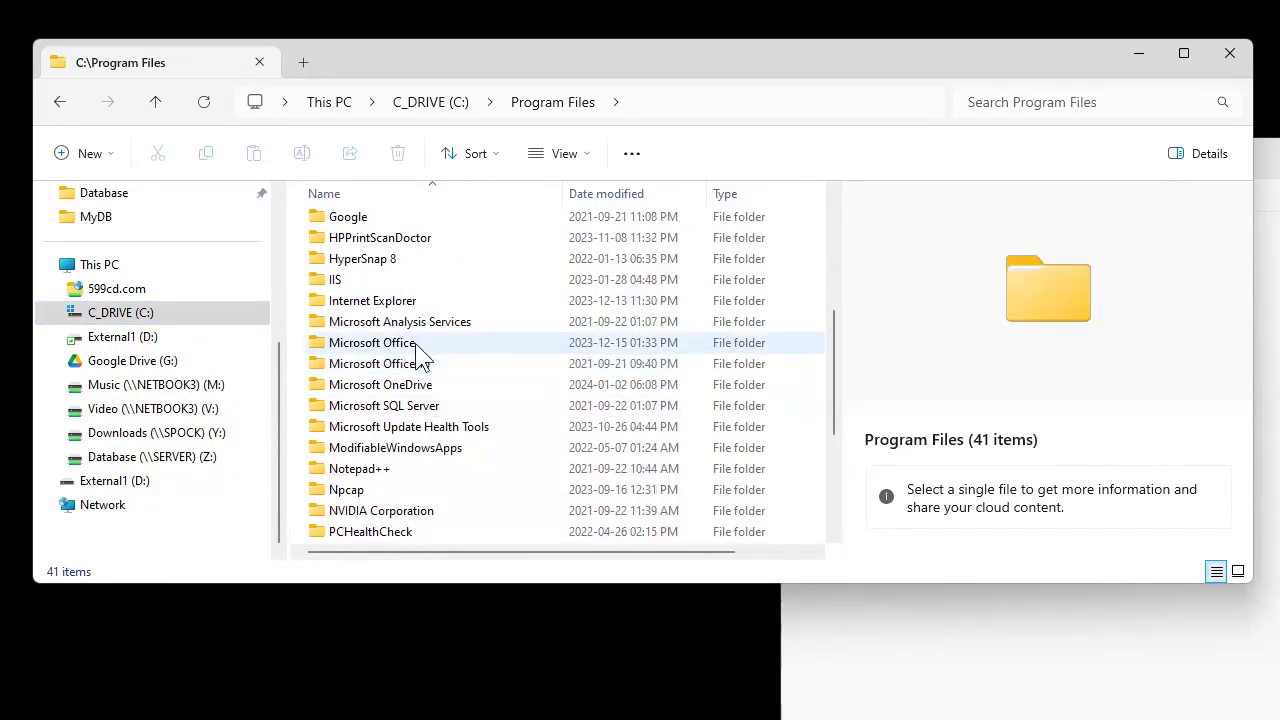
double_click(415, 343)
double_click(392, 303)
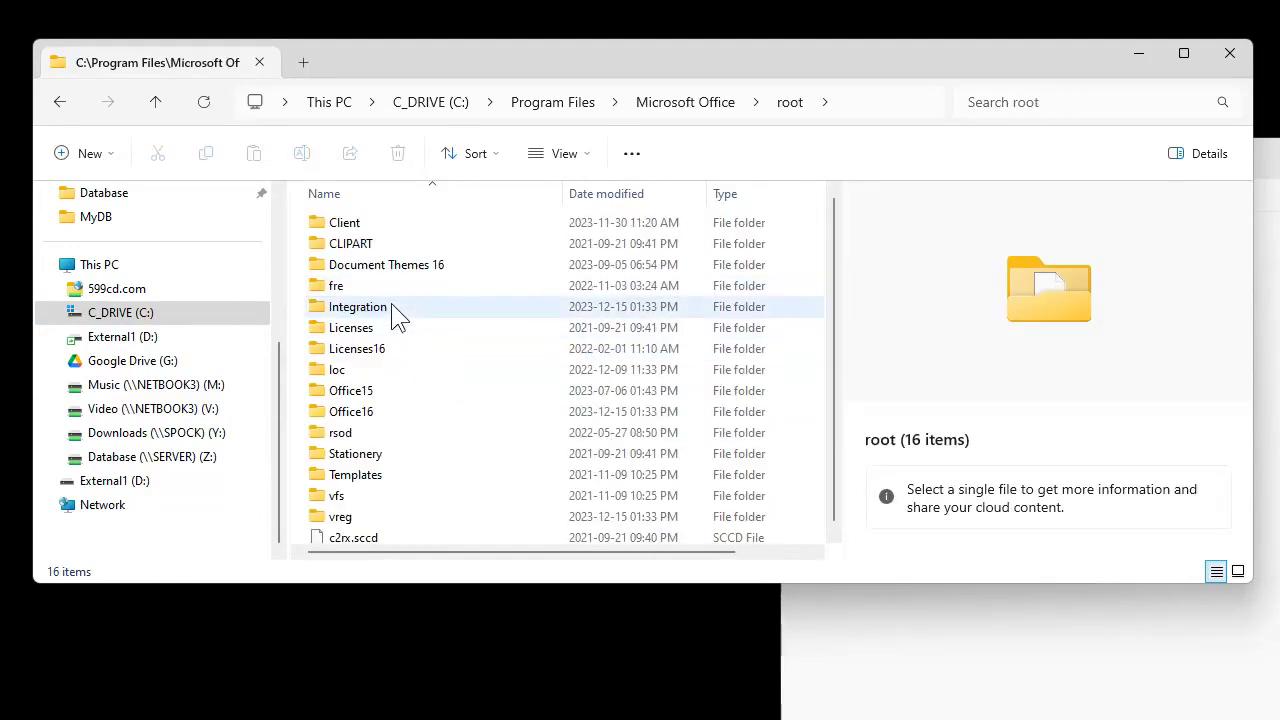
left_click(398, 414)
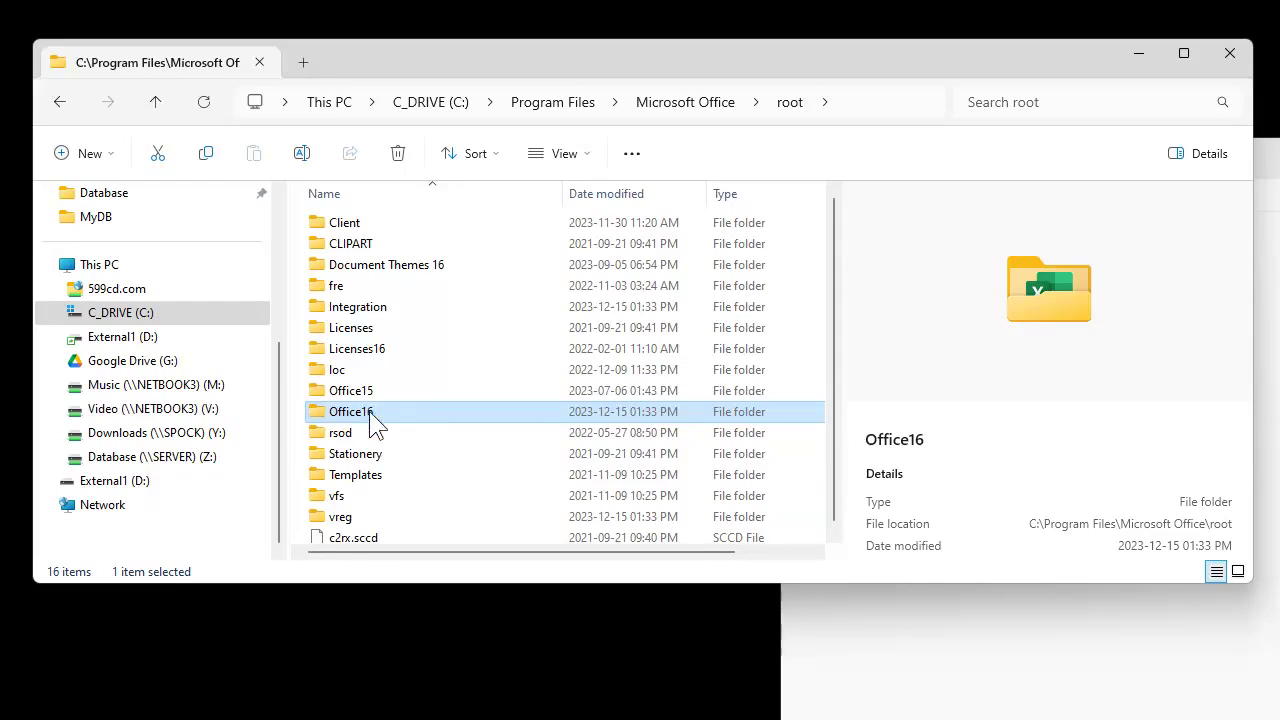
double_click(375, 425)
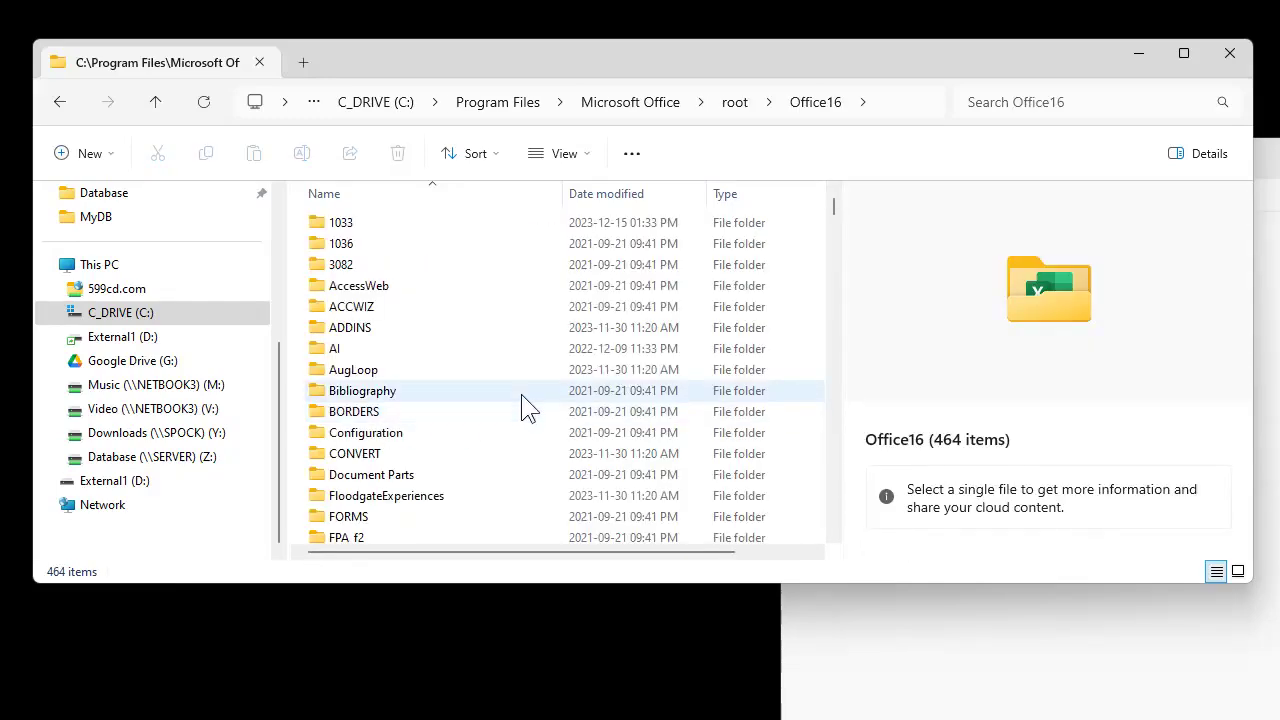
scroll(521, 405, "down", 20)
scroll(521, 394, "down", 20)
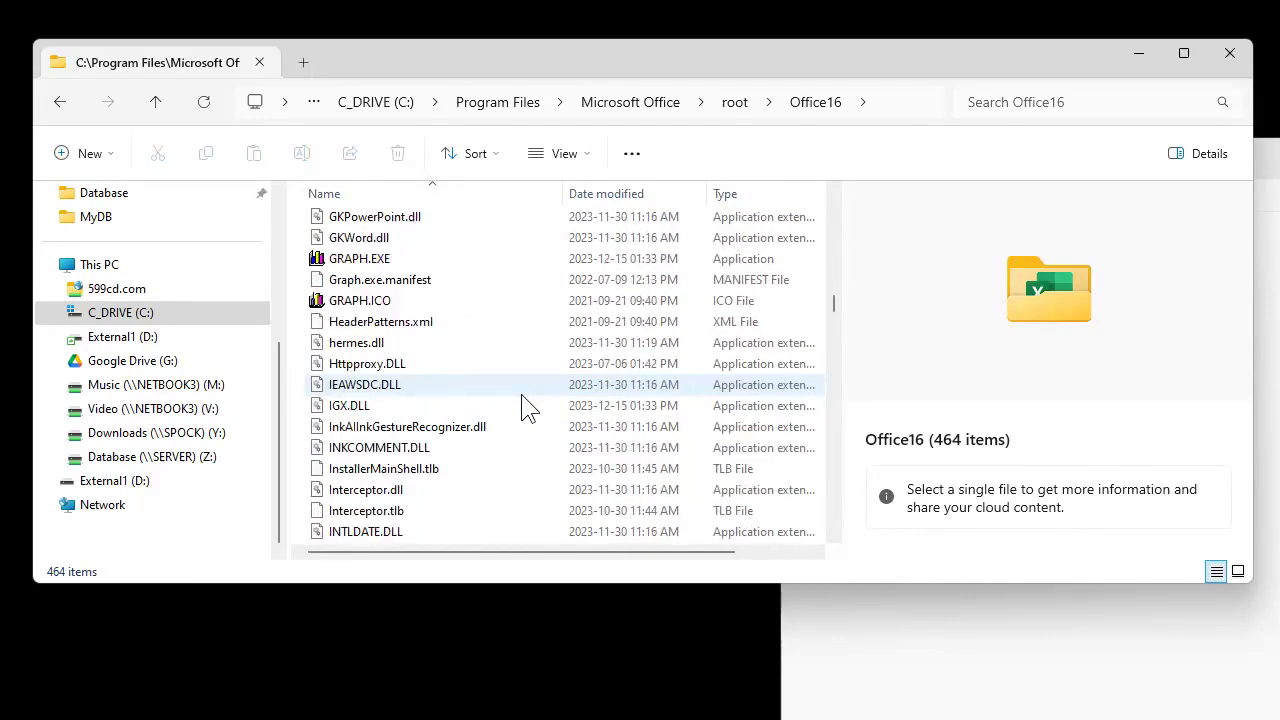
left_click(405, 342)
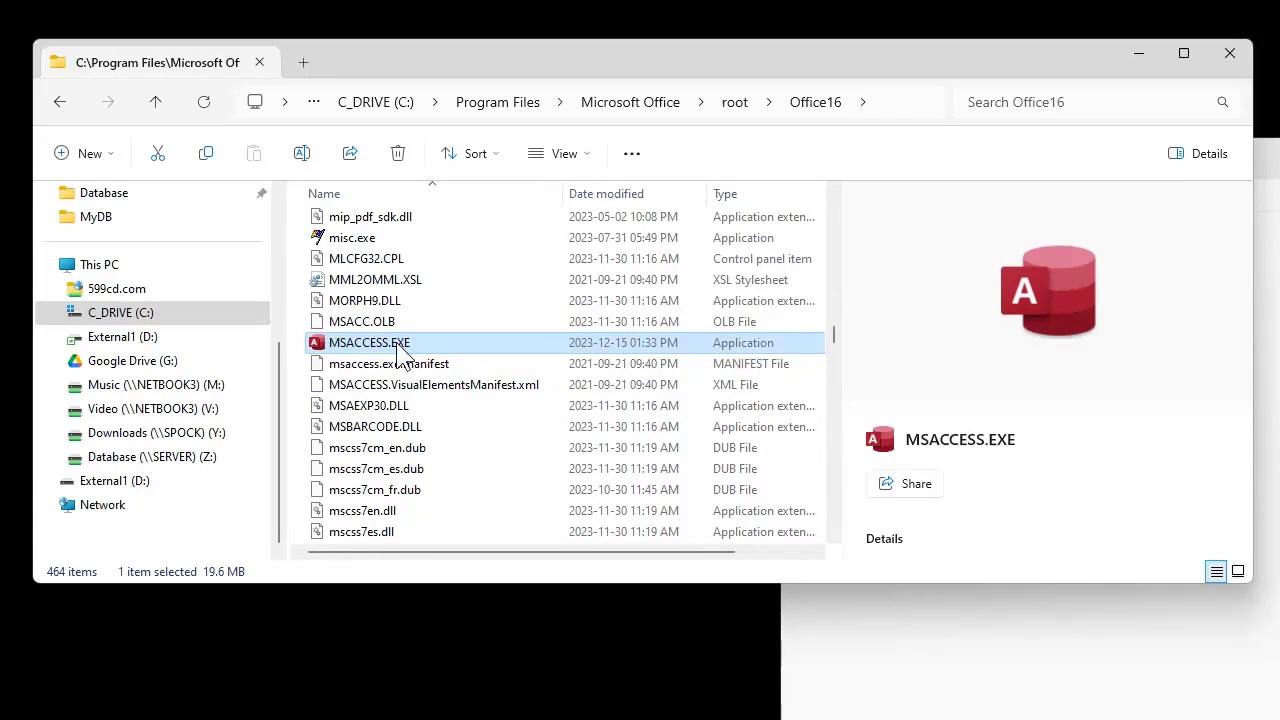
Step: Copy MSACCESS.EXE and go back to MyDB without pasting, moving the window up-left
right_click(405, 355)
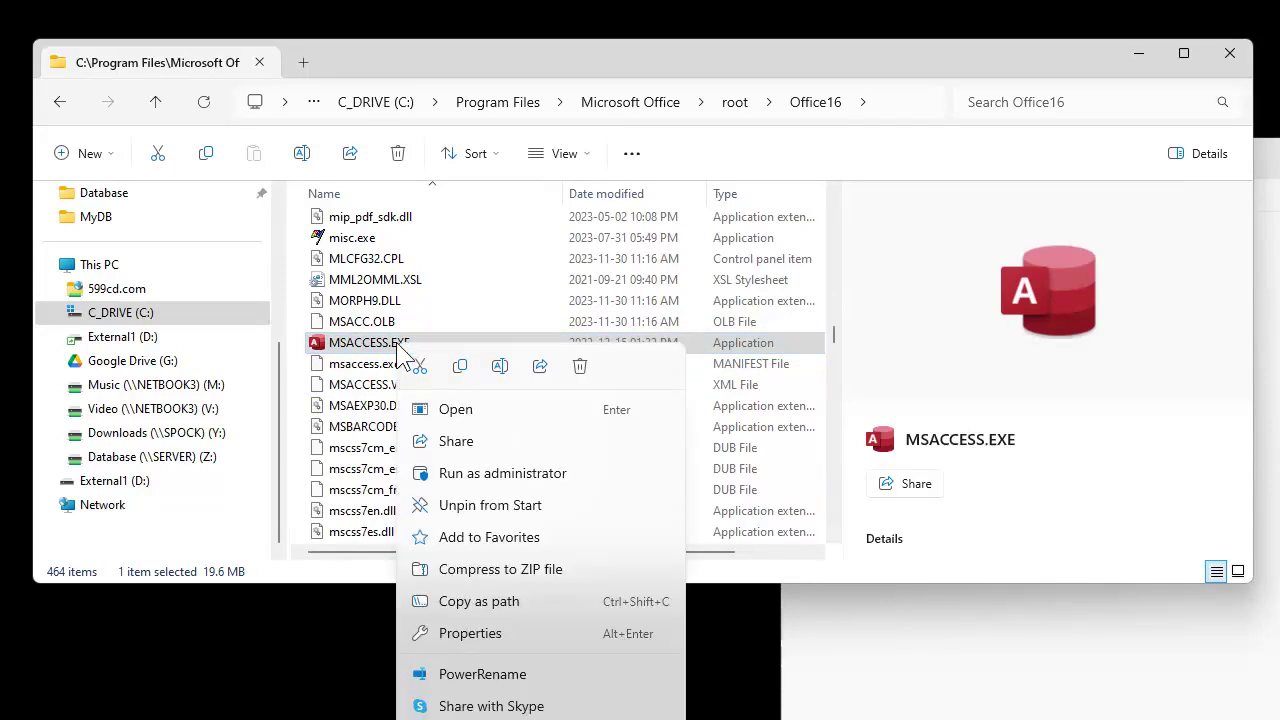
left_click(460, 368)
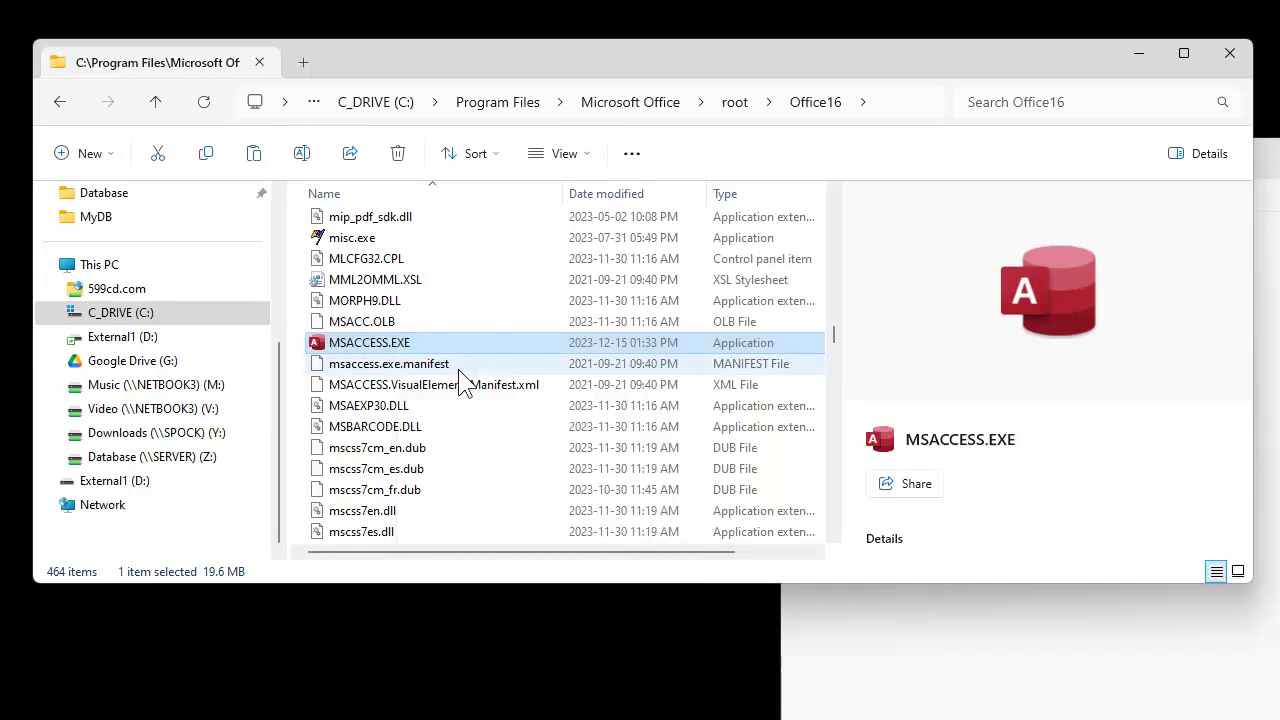
left_click(97, 217)
right_click(412, 340)
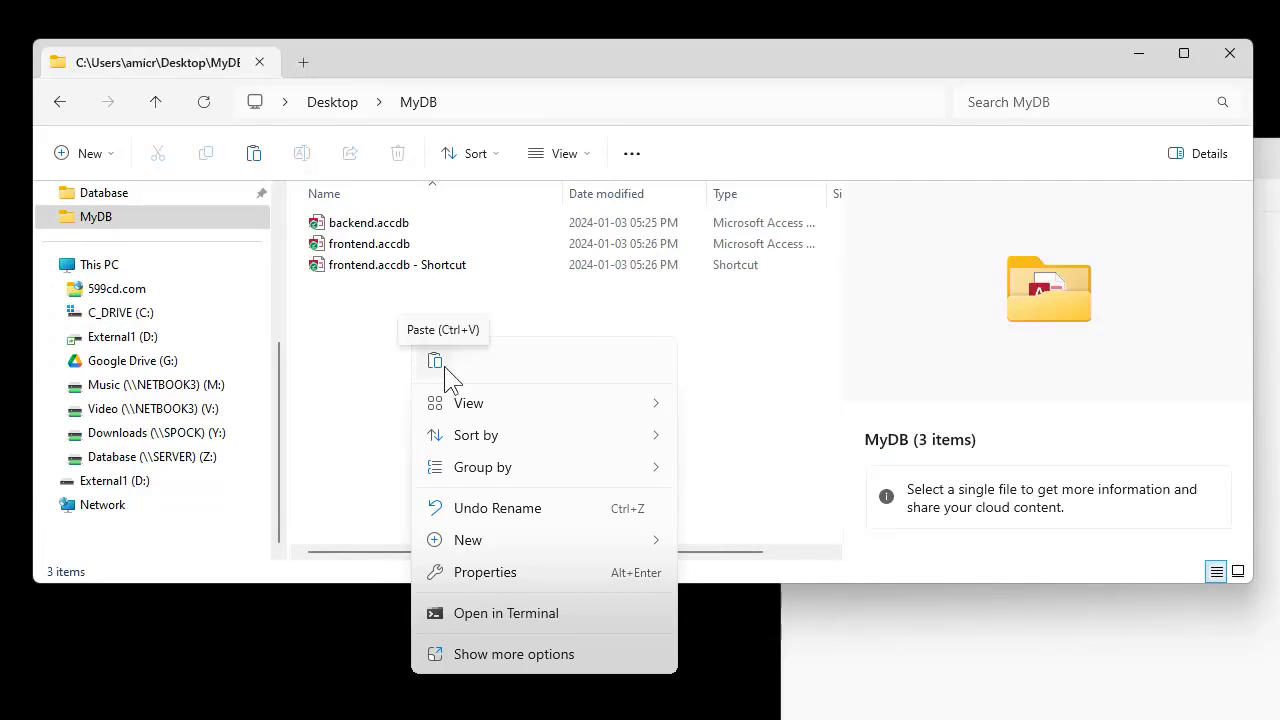
left_click(735, 397)
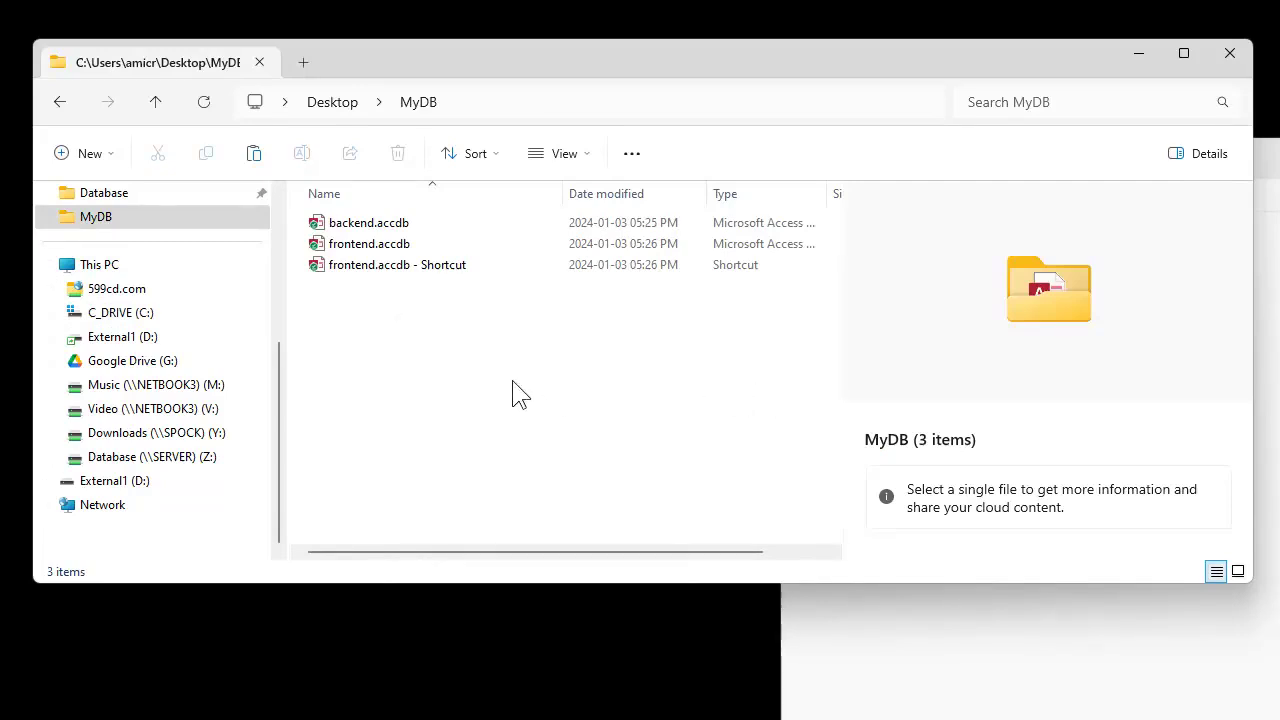
right_click(409, 316)
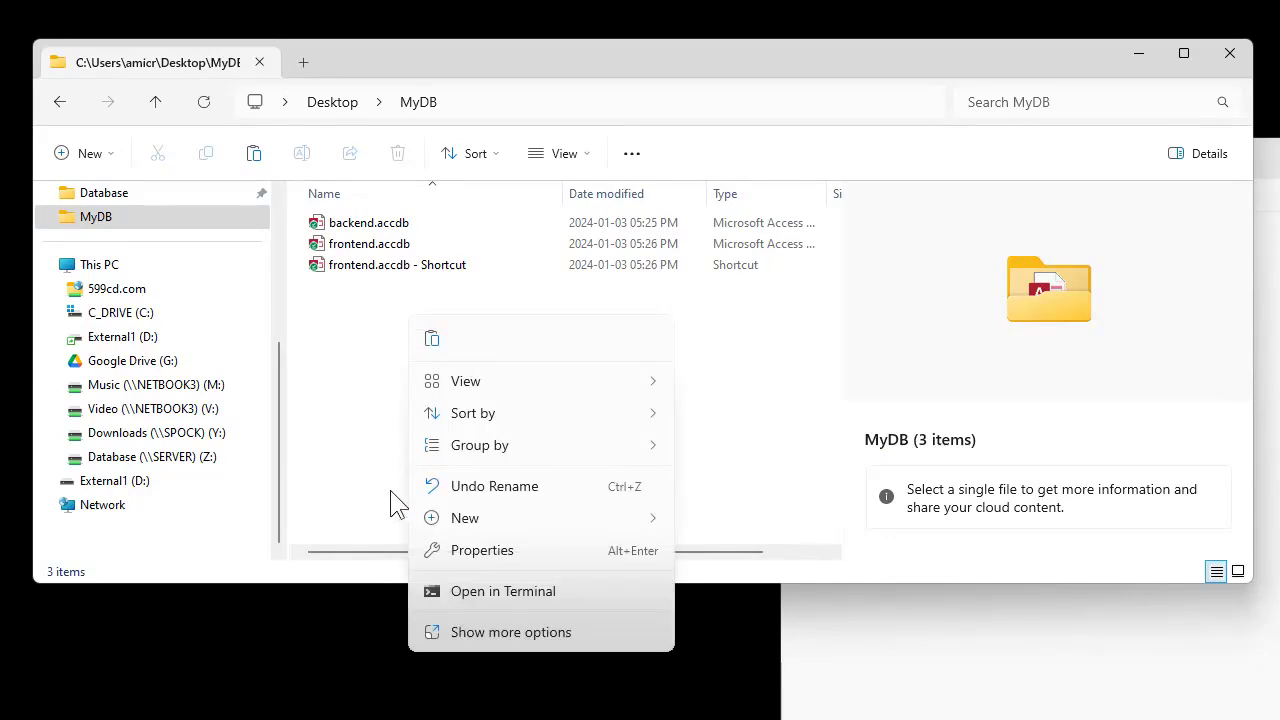
left_click(729, 409)
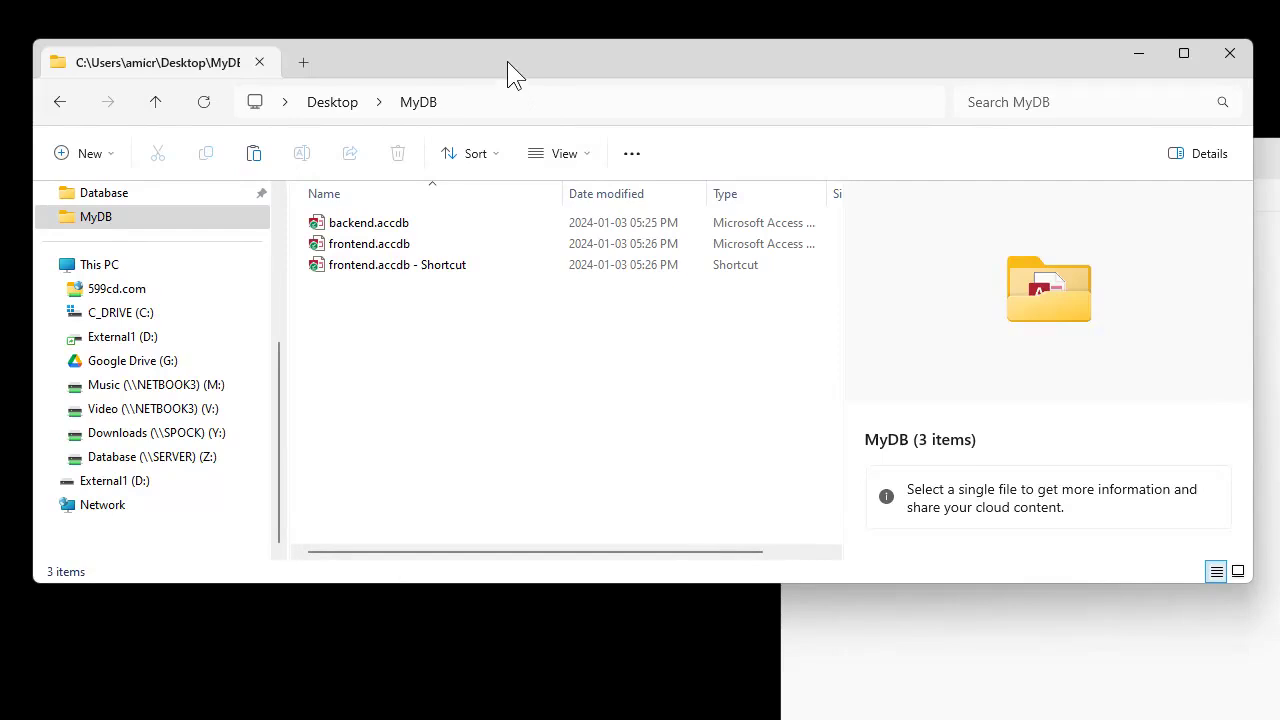
left_click_drag(508, 80, 486, 46)
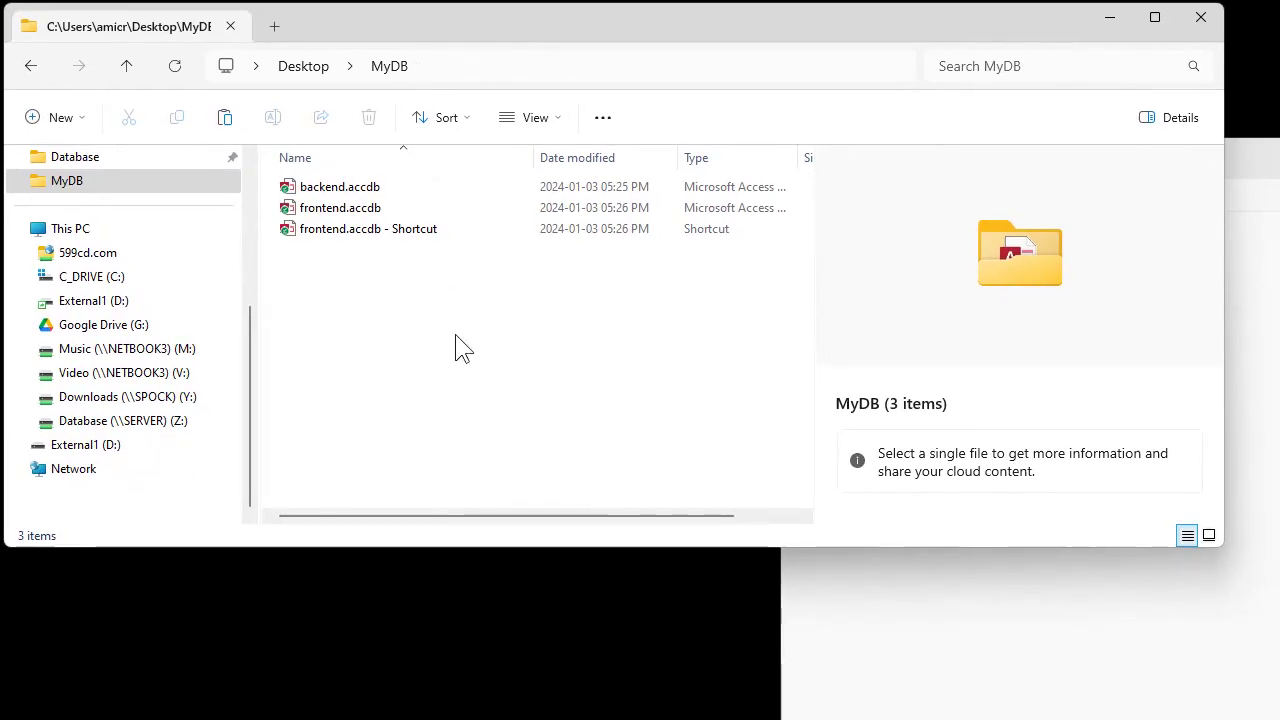
Step: Pull a new Explorer tab out into its own window and open the C: drive
left_click(274, 26)
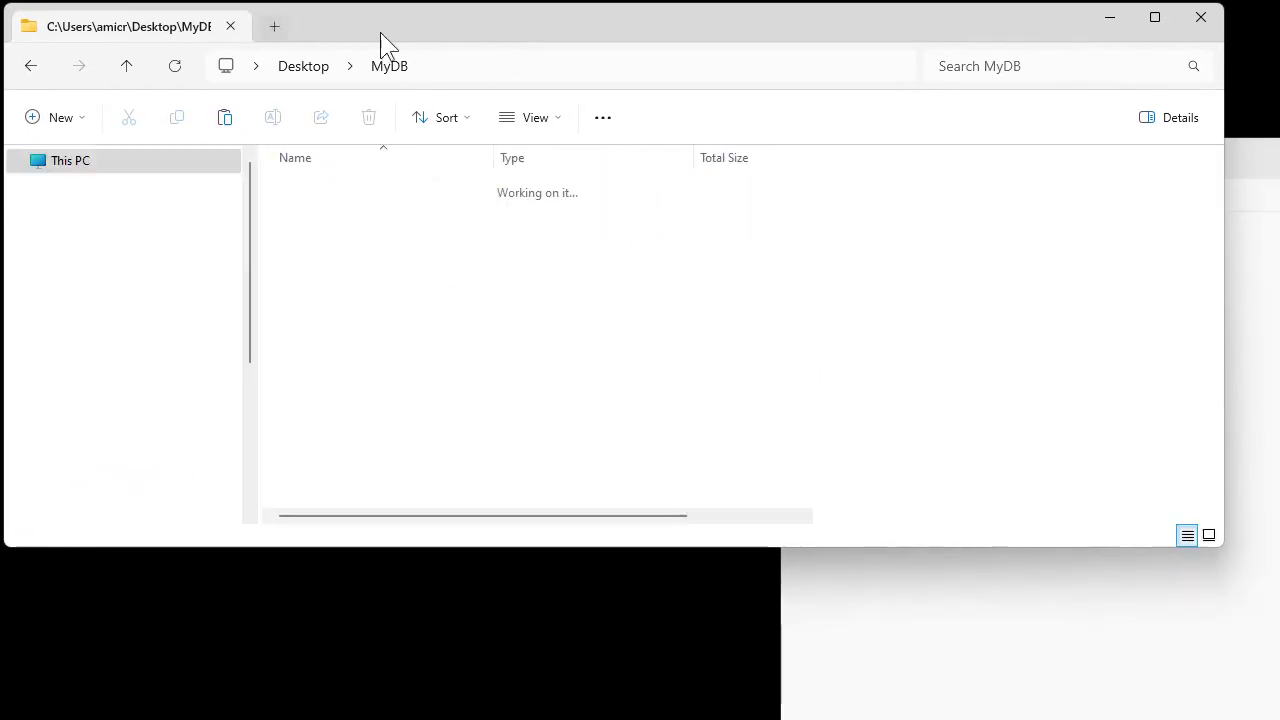
left_click_drag(383, 32, 686, 226)
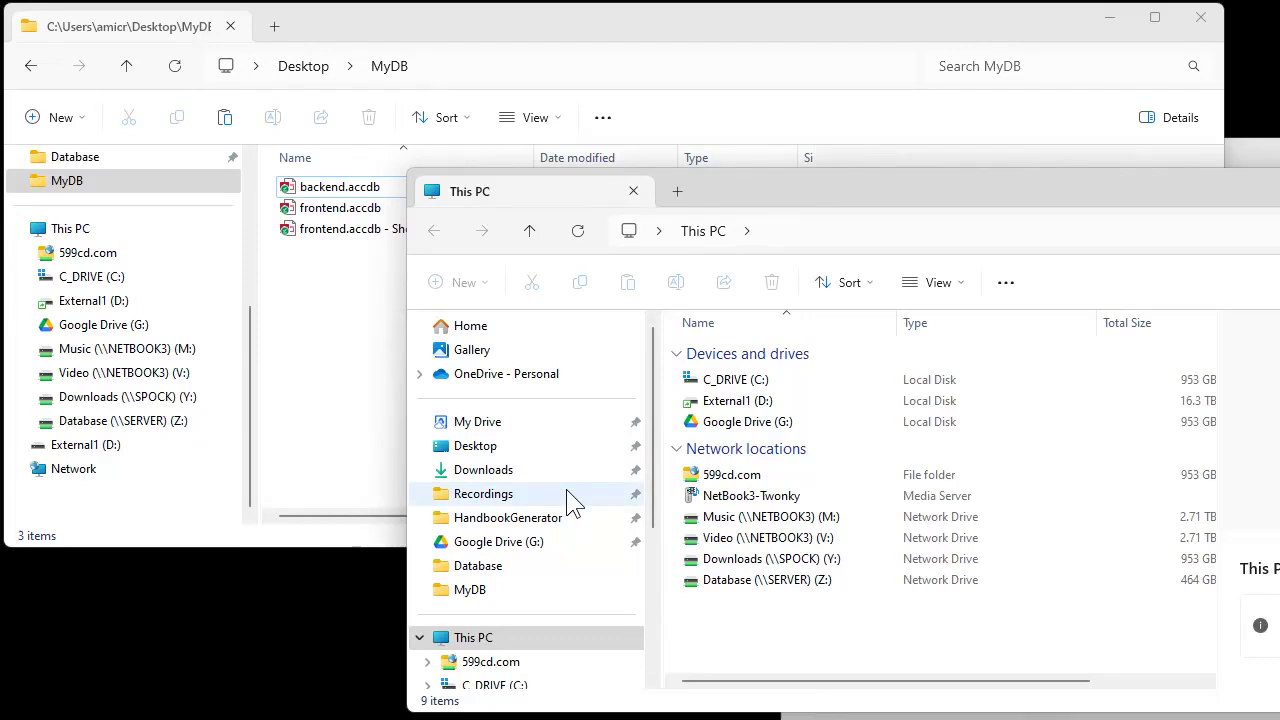
left_click_drag(650, 414, 654, 580)
left_click(500, 446)
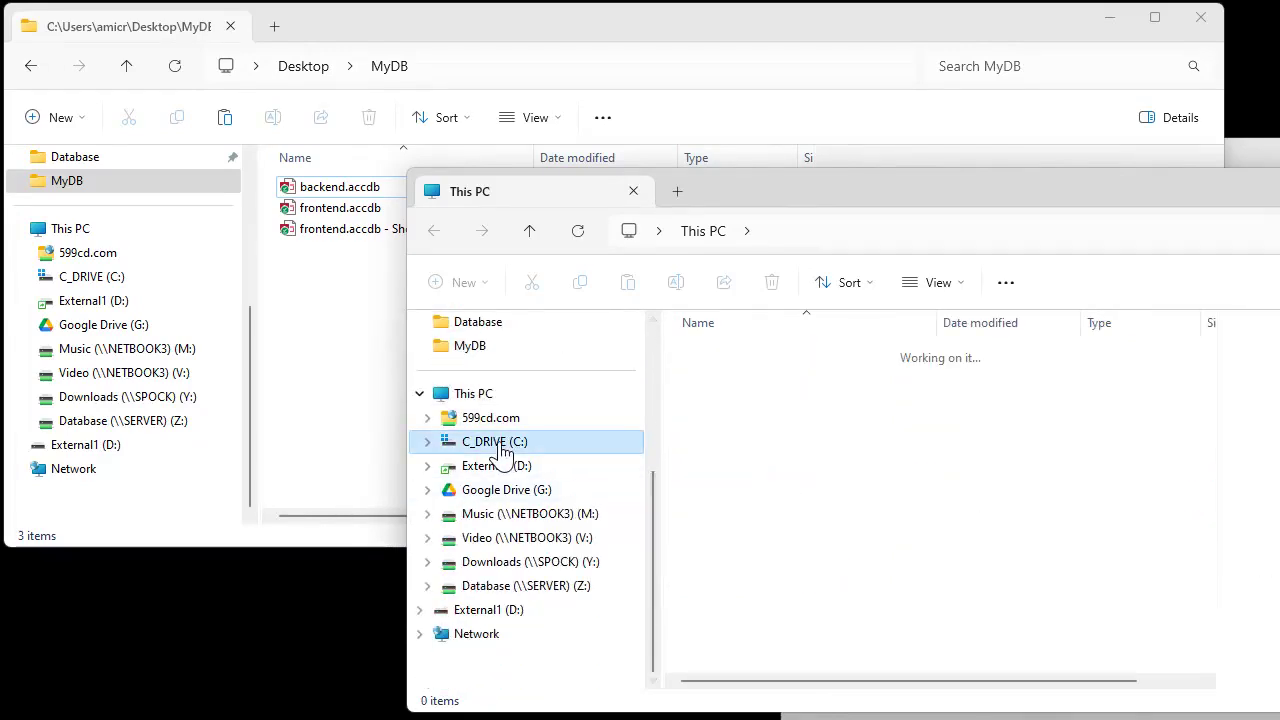
Step: Navigate to Program Files\Microsoft Office\root\Office16 and select MSACCESS.EXE
left_click(749, 480)
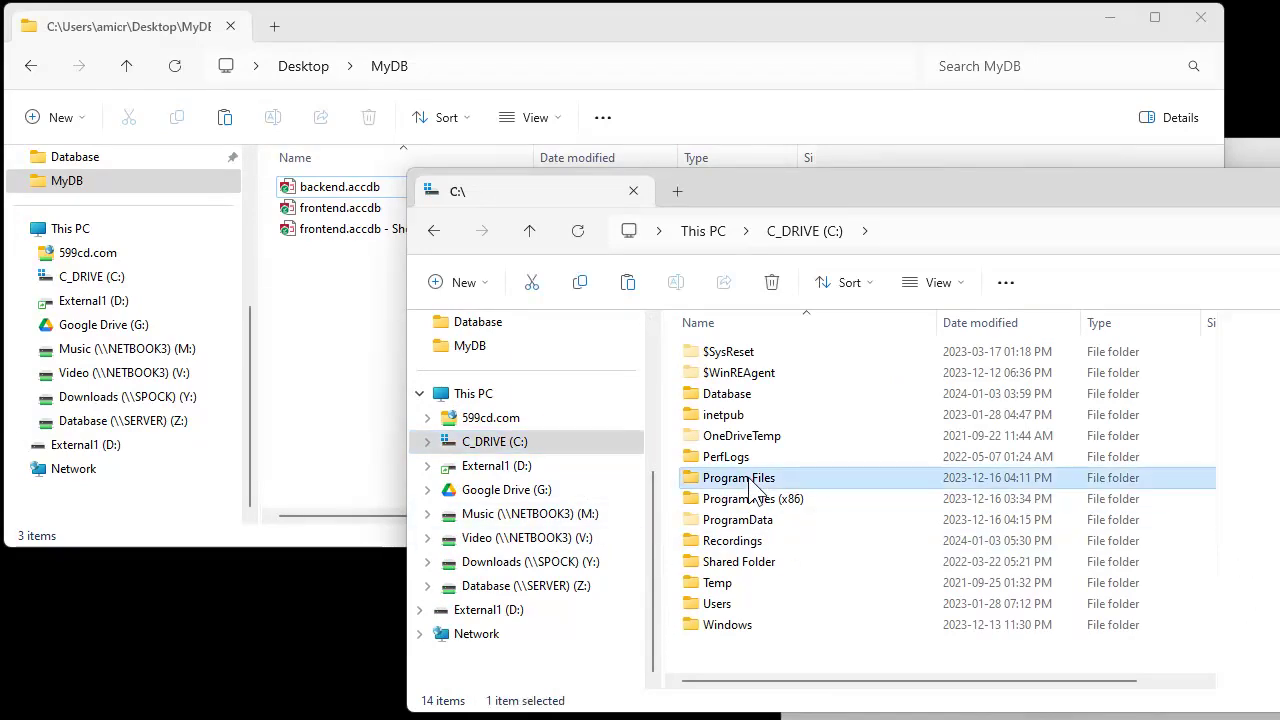
double_click(749, 480)
scroll(795, 485, "down", 6)
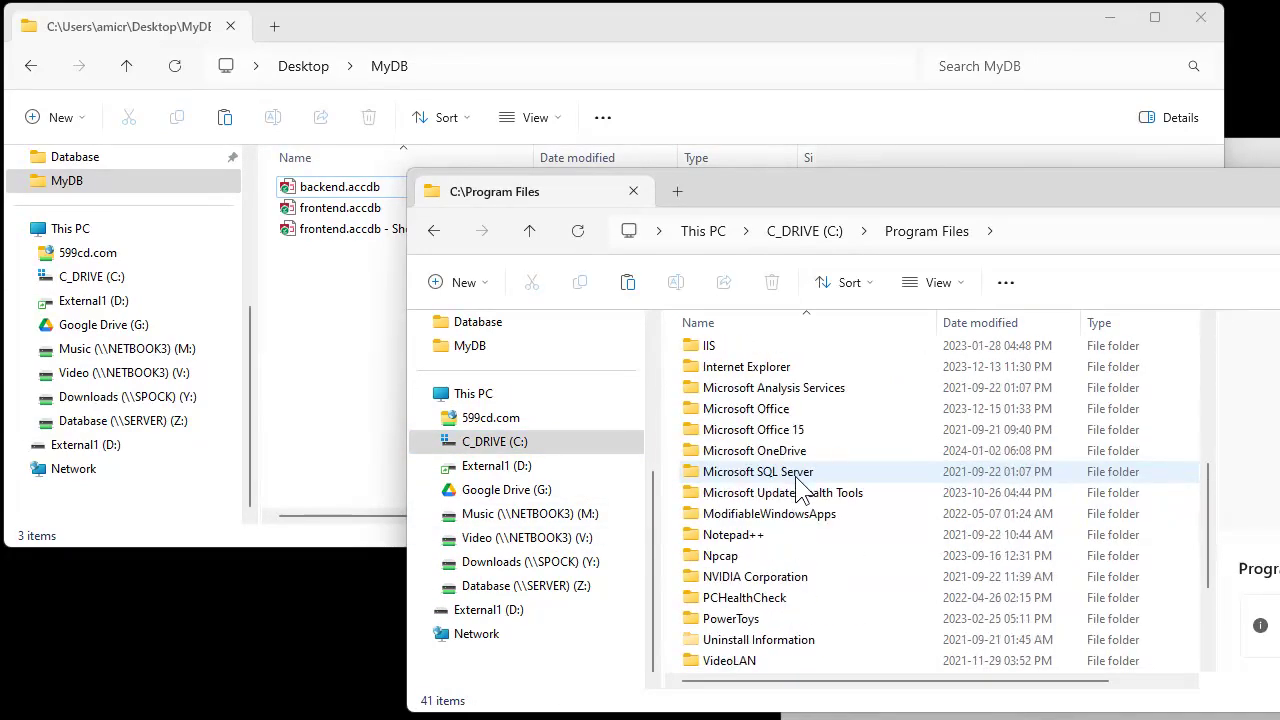
double_click(806, 410)
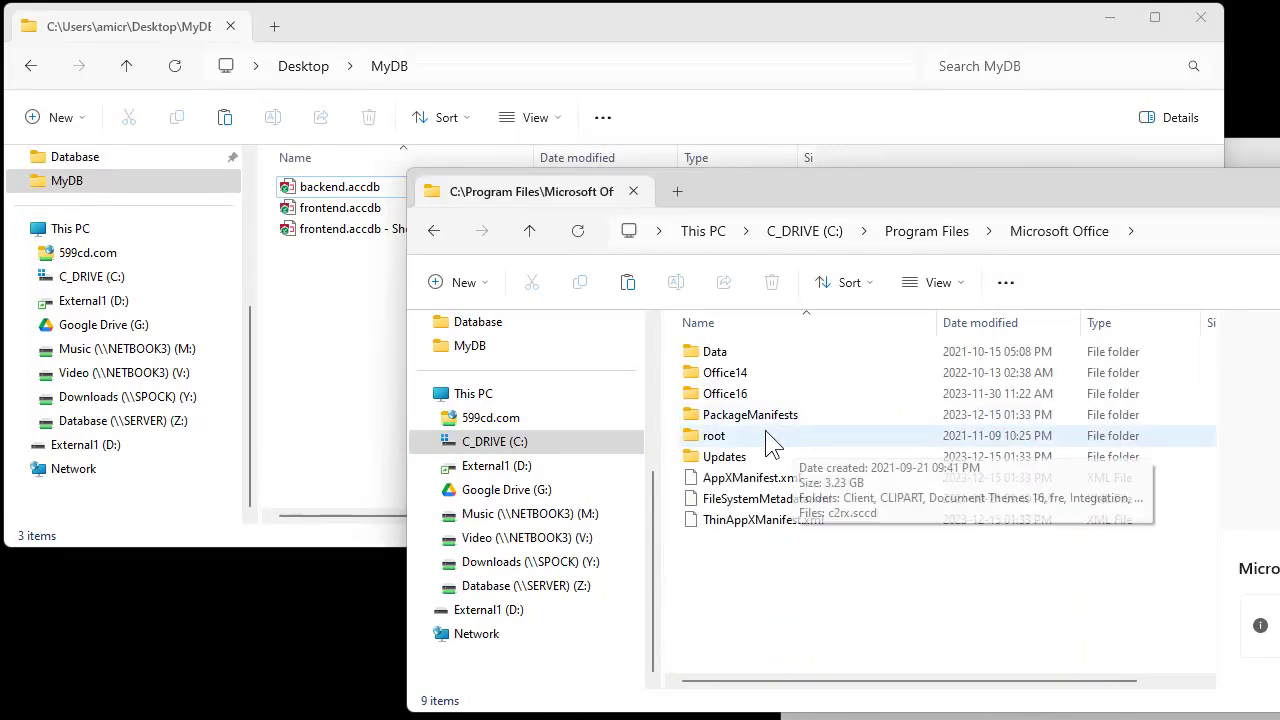
double_click(765, 435)
double_click(760, 540)
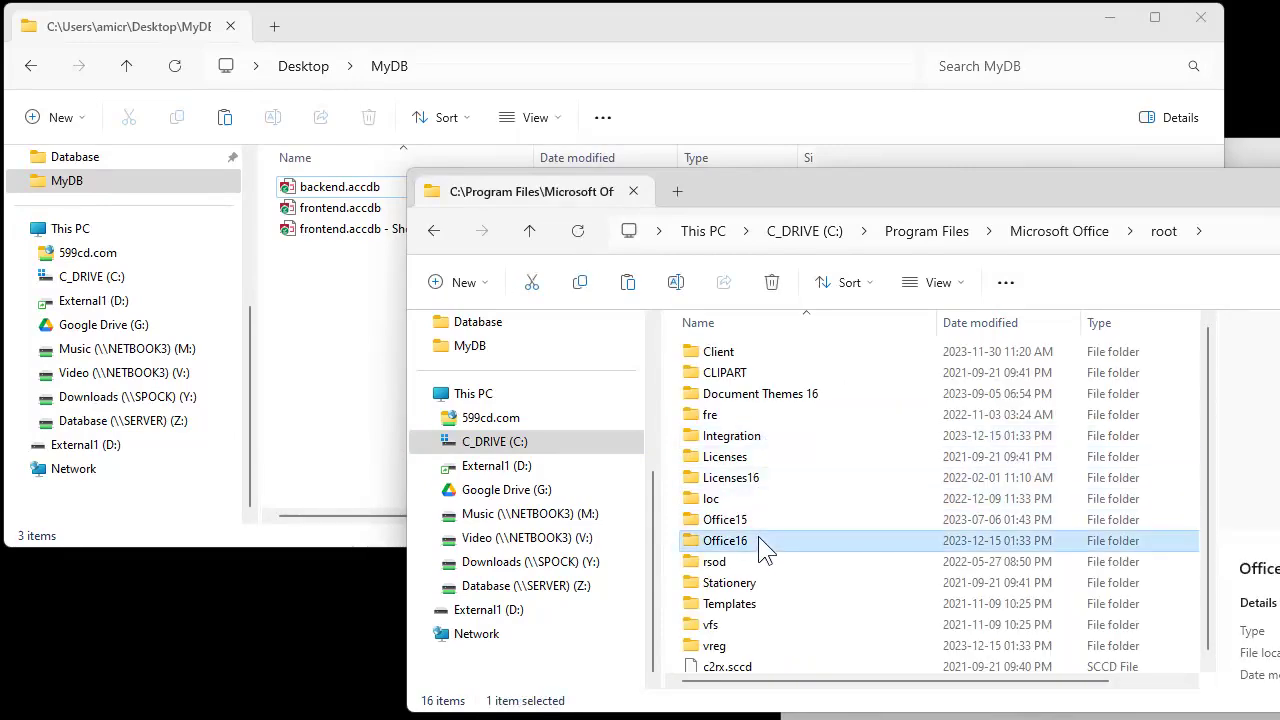
scroll(838, 535, "down", 5)
scroll(857, 515, "down", 20)
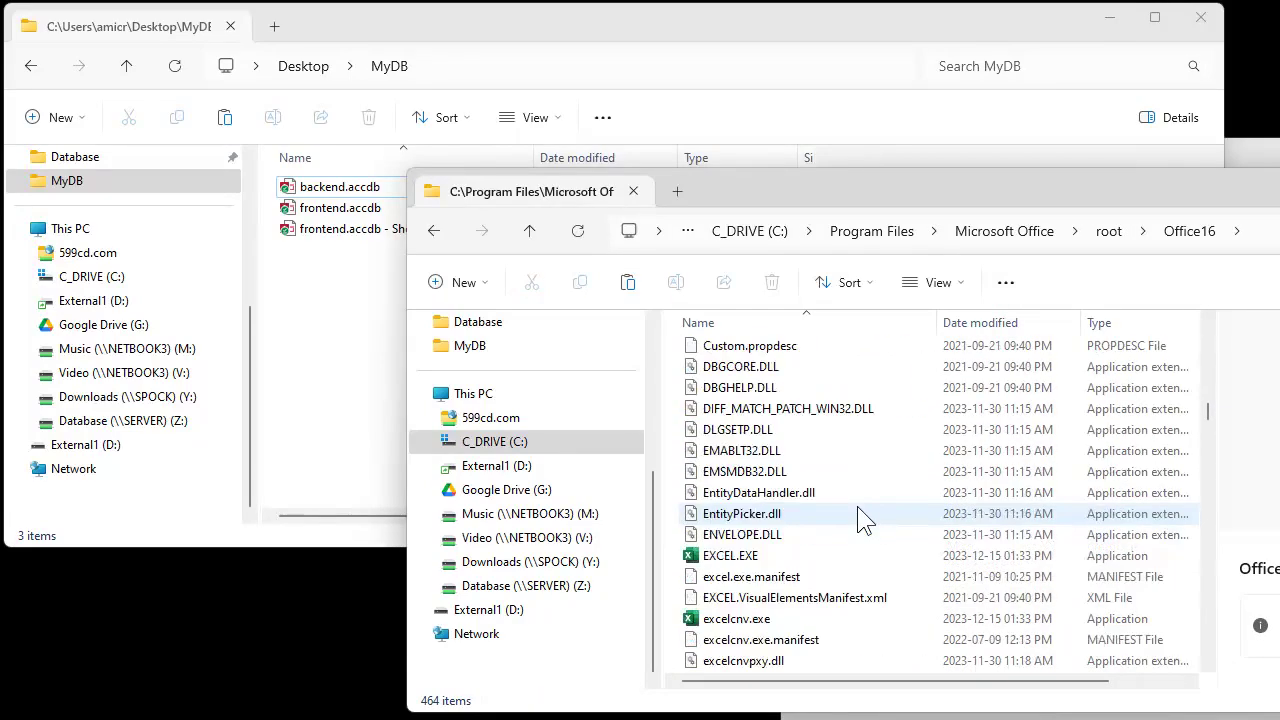
scroll(857, 506, "down", 10)
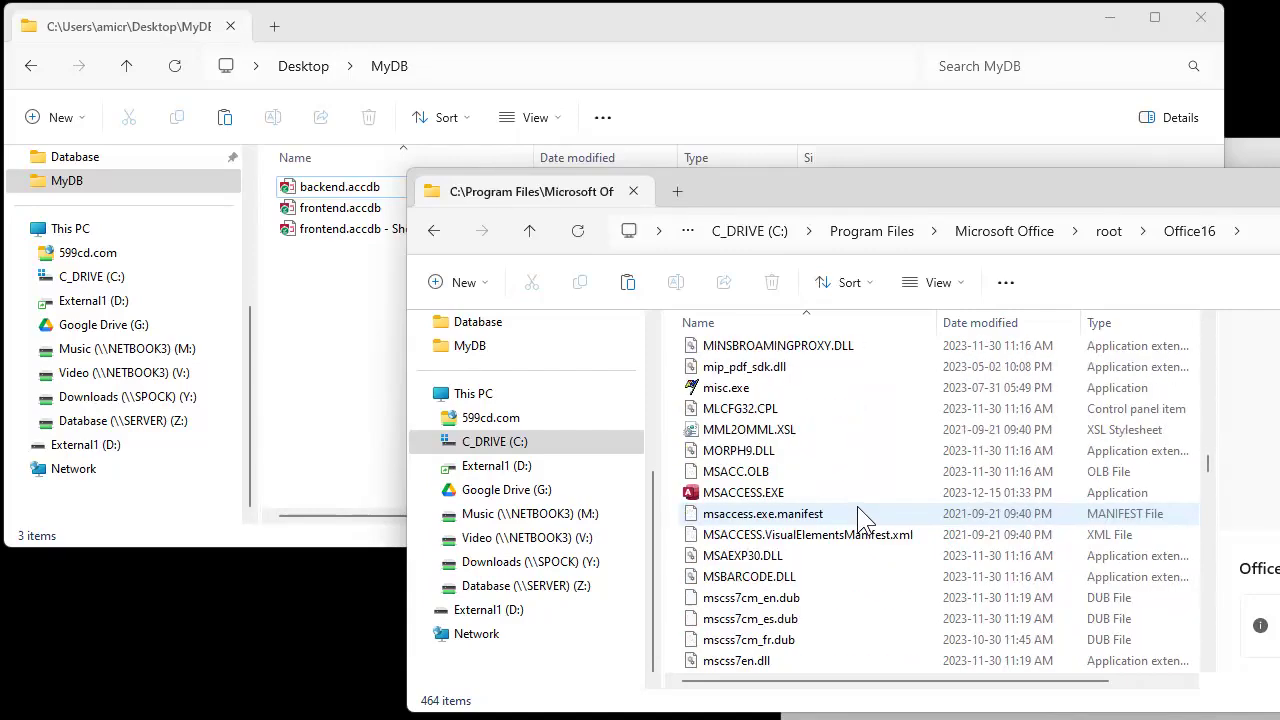
left_click(742, 493)
Step: Create an 'MSACCESS.EXE - Shortcut' in MyDB and start Access from it
left_click_drag(745, 503, 306, 318)
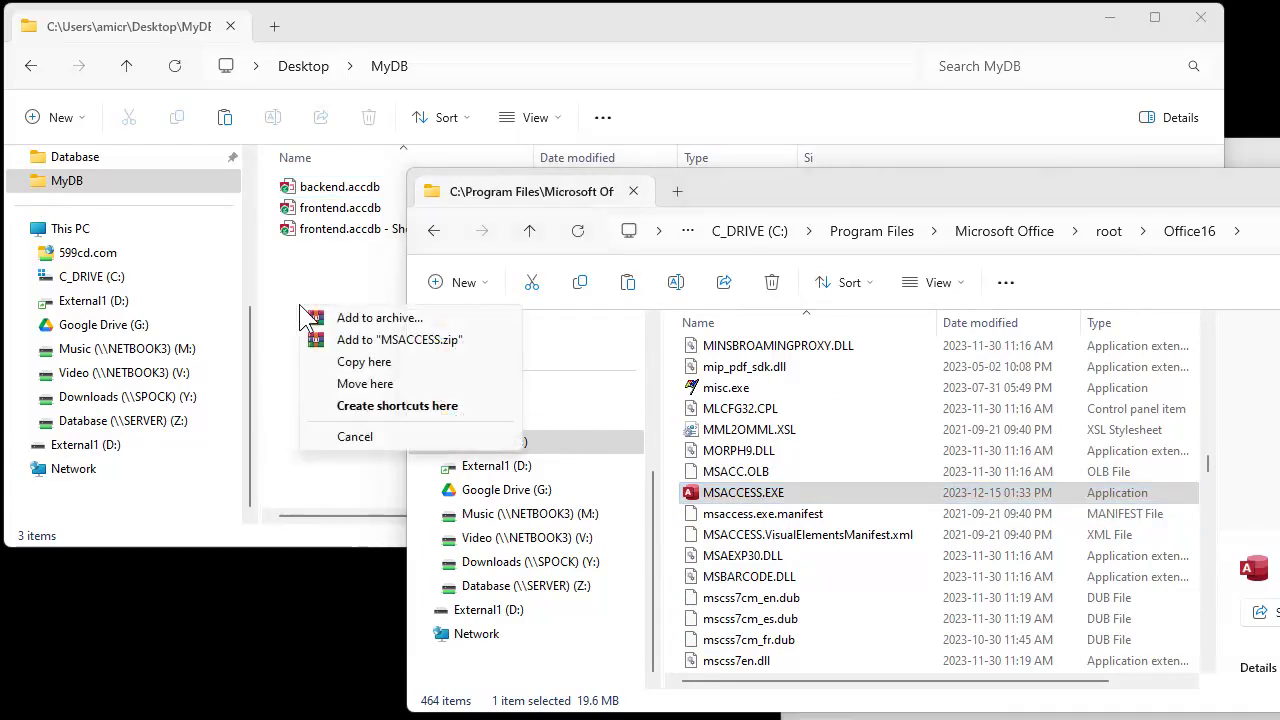
left_click(352, 406)
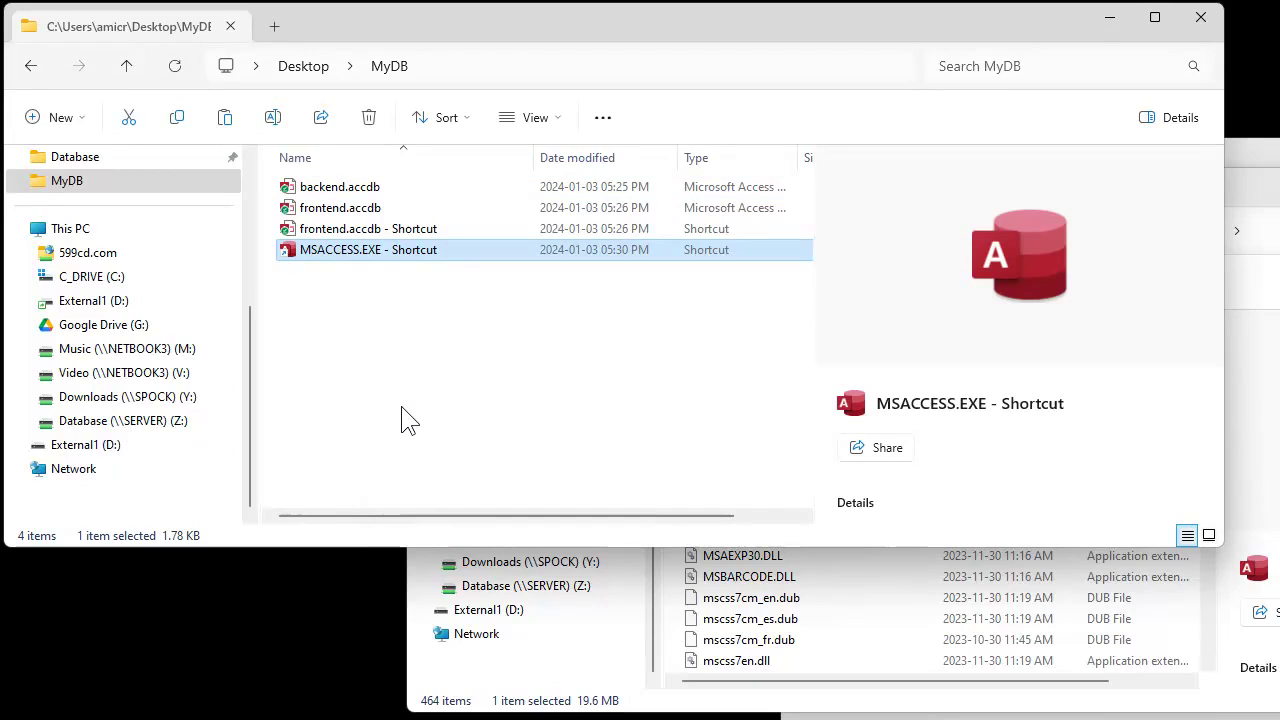
double_click(328, 250)
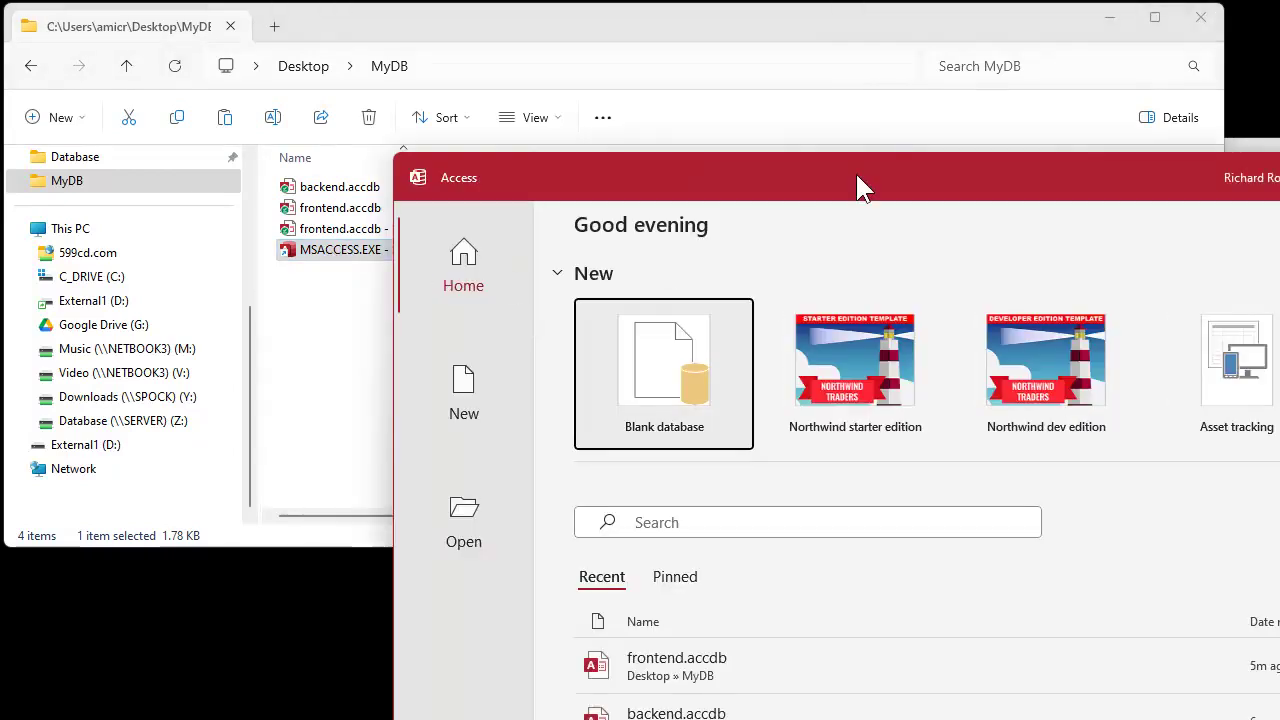
left_click_drag(857, 184, 606, 31)
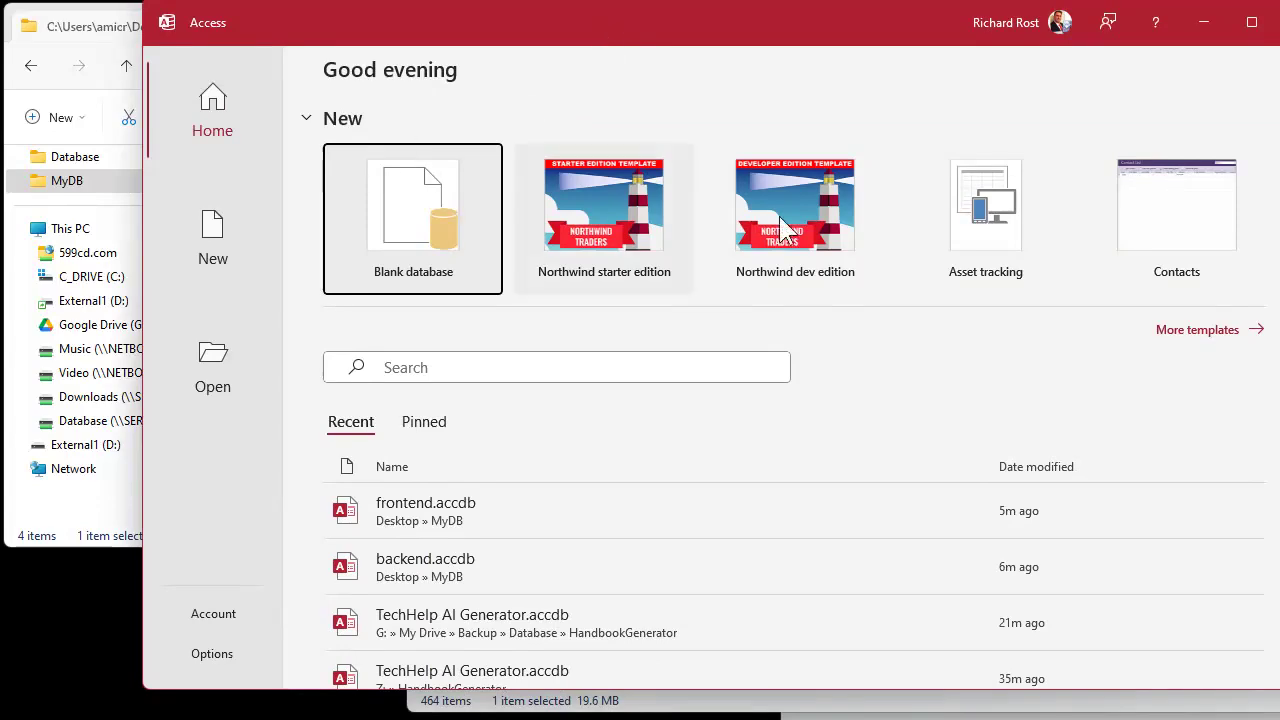